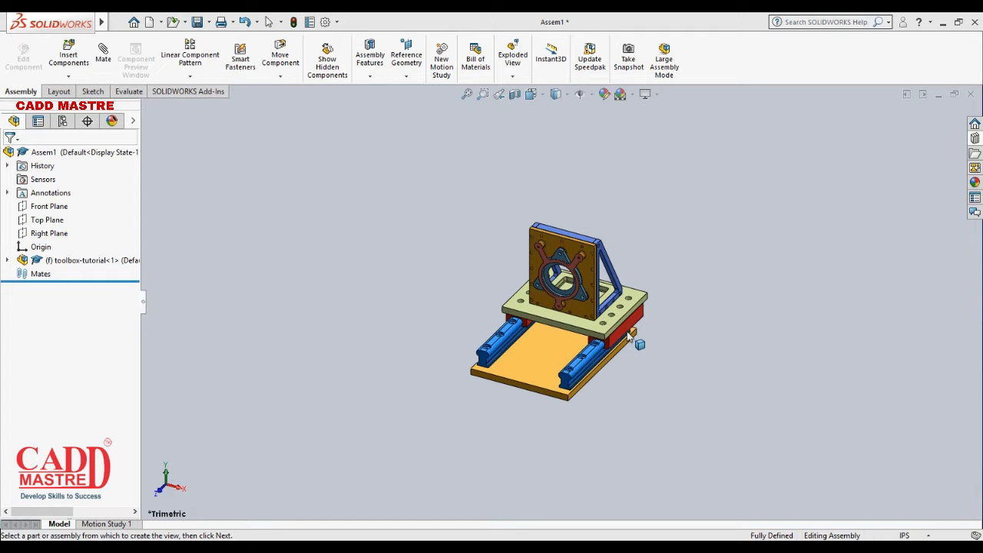
- Start an exploded view with regular translate steps and shift the whole toolbox-tutorial sub-assembly along the positive X axis
key(f)
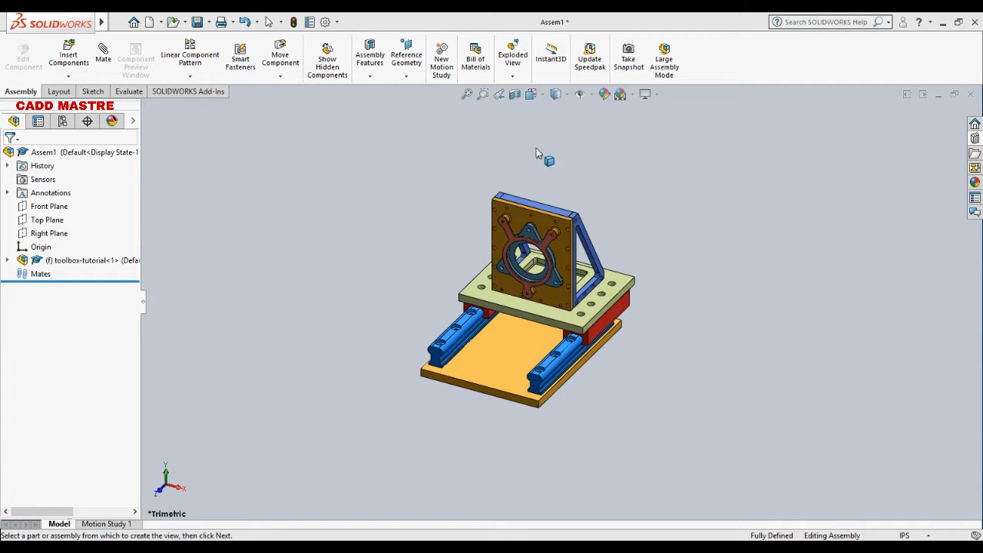
click(511, 59)
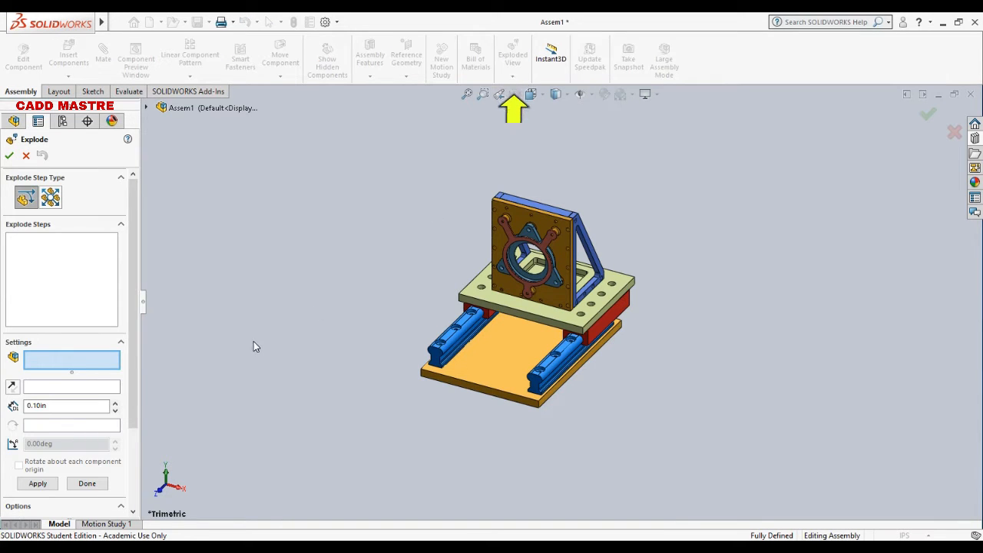
drag(132, 304, 142, 271)
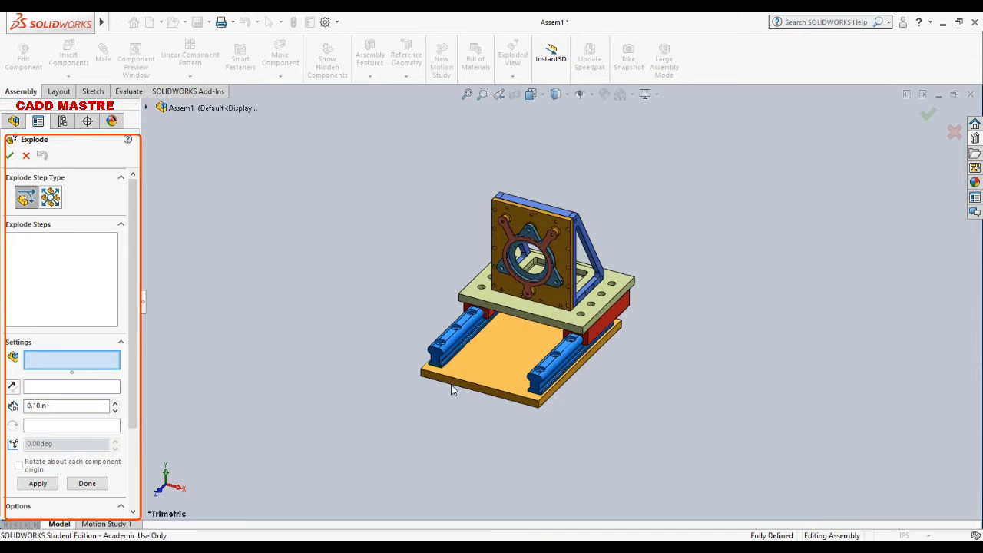
click(517, 286)
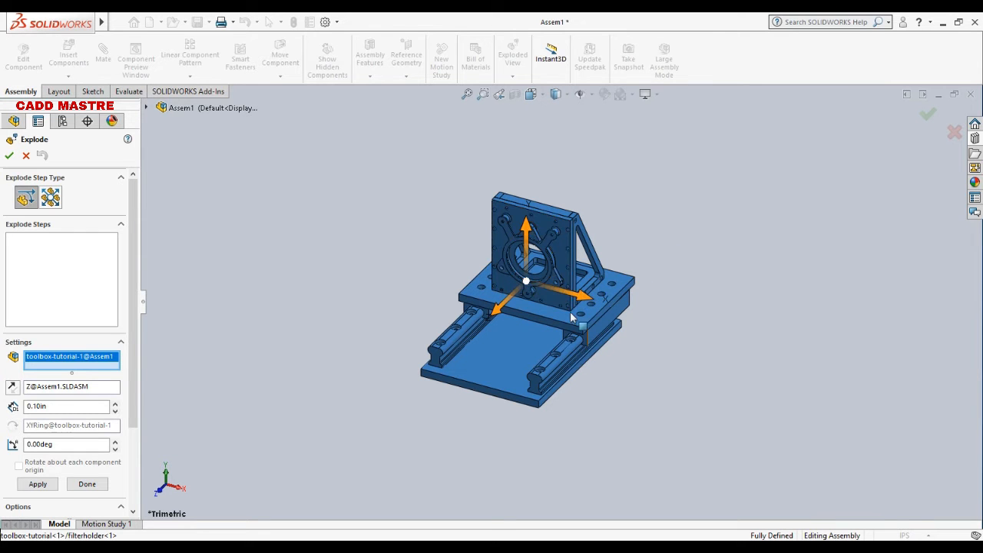
drag(597, 301, 702, 338)
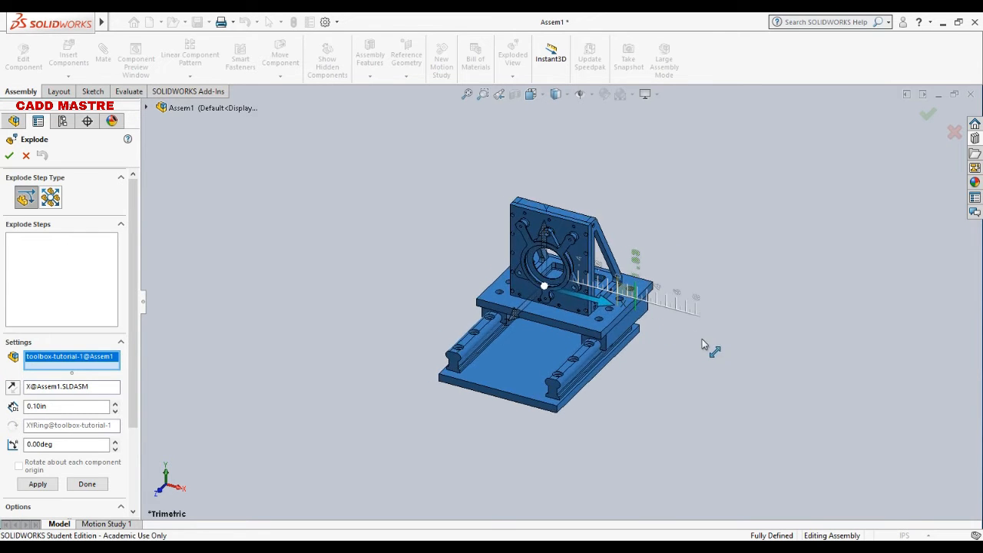
- Add two more explode steps moving the whole toolbox-tutorial sub-assembly forward along Z and upward along Y
click(549, 288)
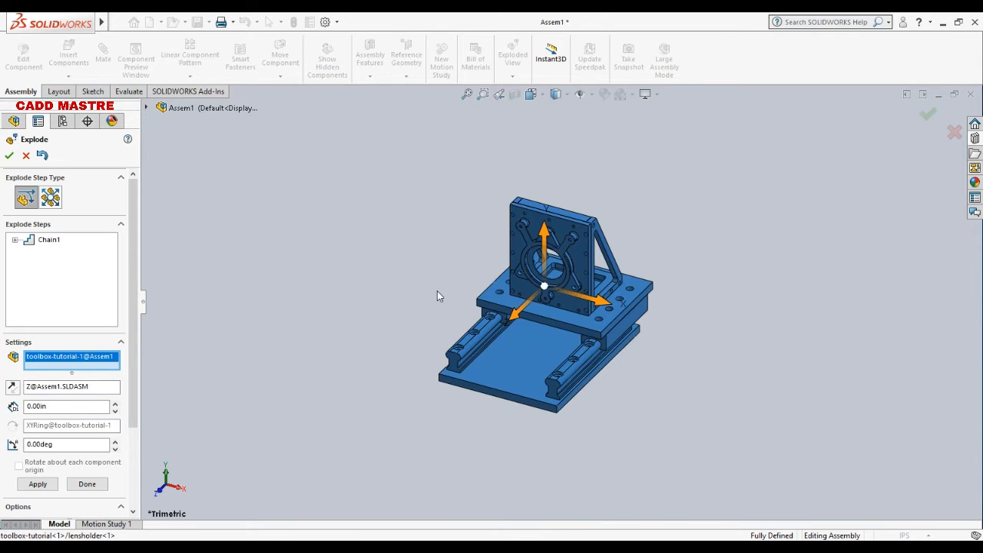
drag(522, 315, 408, 421)
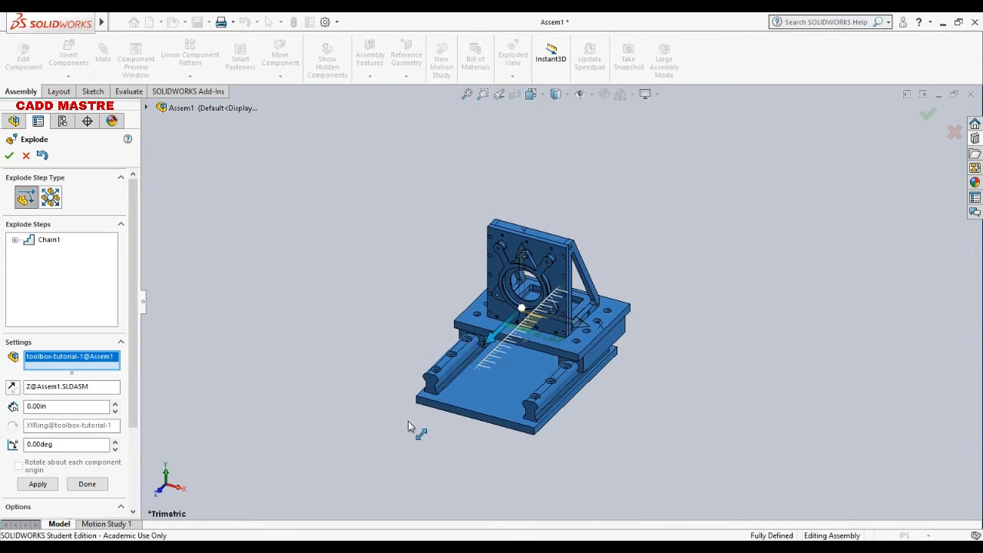
click(525, 262)
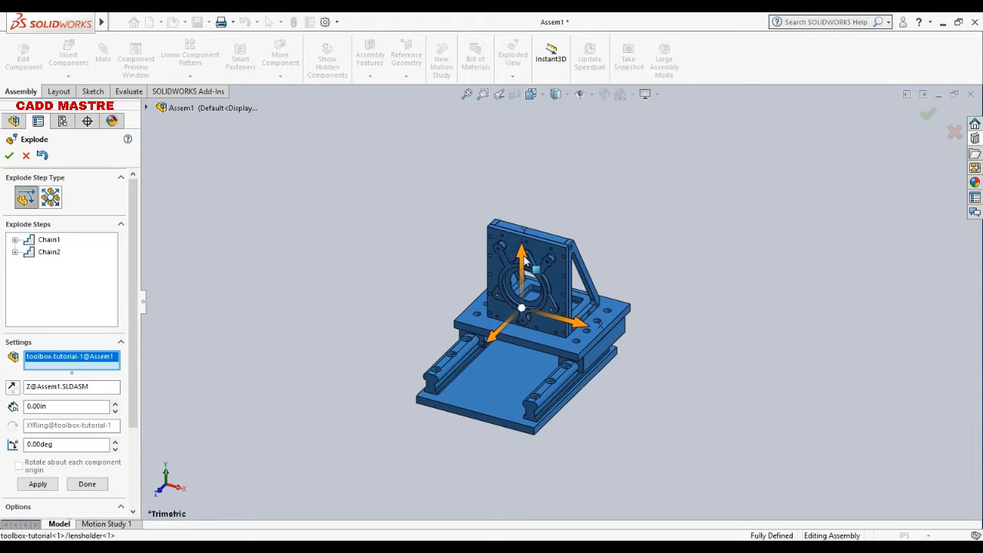
drag(522, 250, 536, 164)
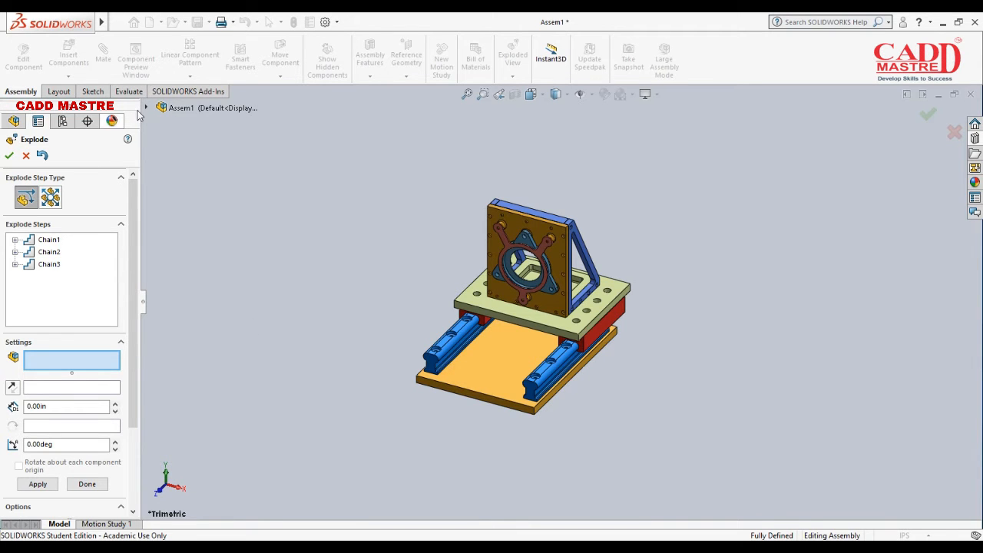
- Expand the toolbox-tutorial sub-assembly's component list and explode table<1> about 13 in downward along the Y axis
click(183, 108)
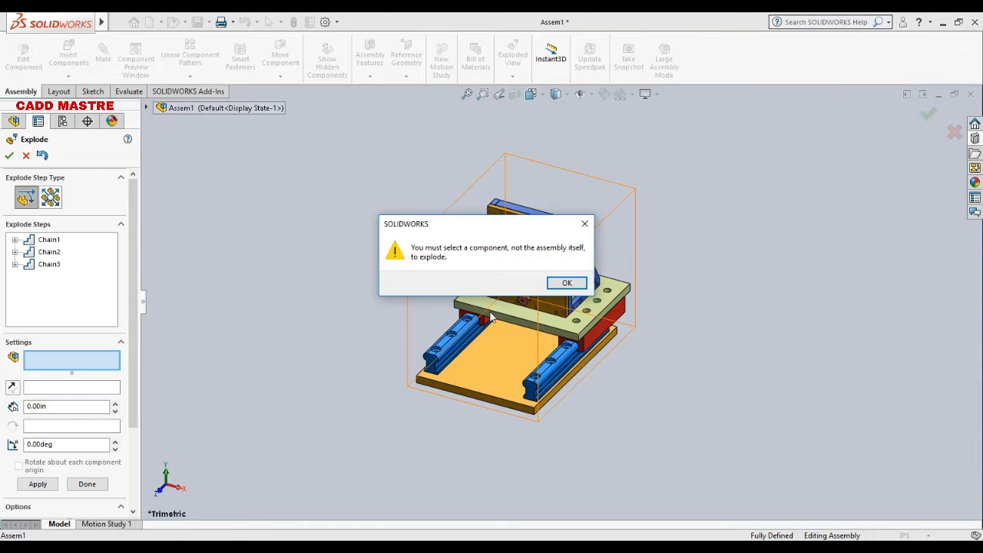
click(567, 283)
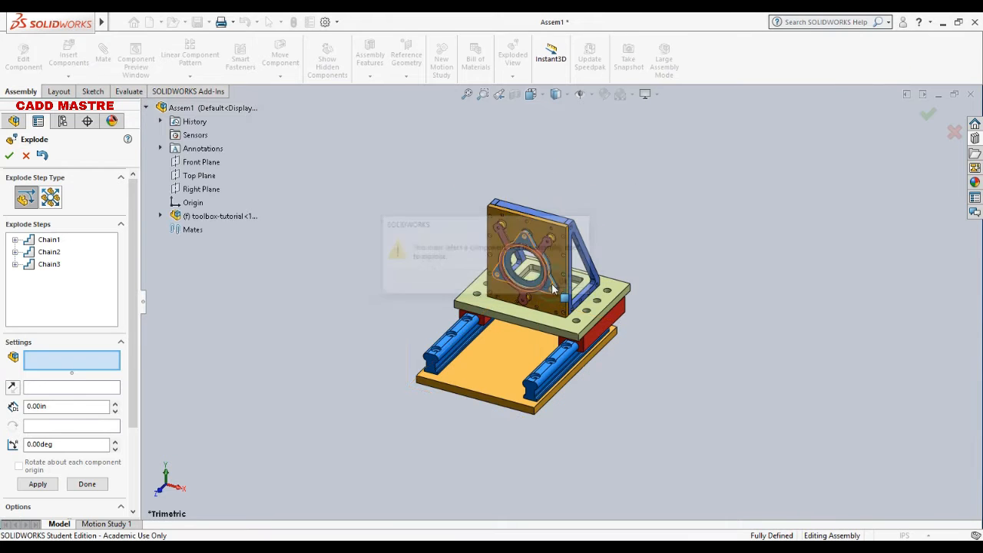
click(160, 216)
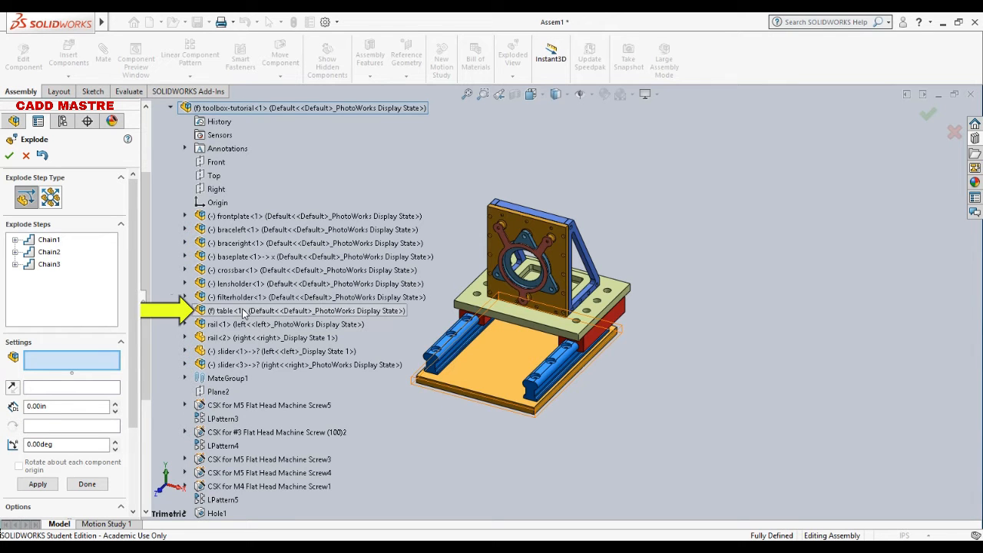
click(242, 311)
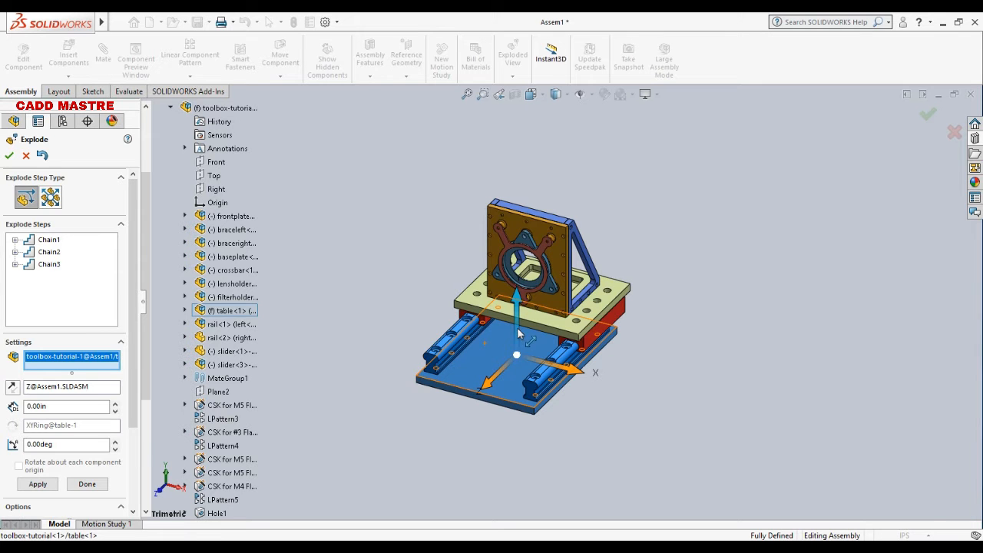
drag(517, 328, 490, 462)
drag(517, 333, 547, 427)
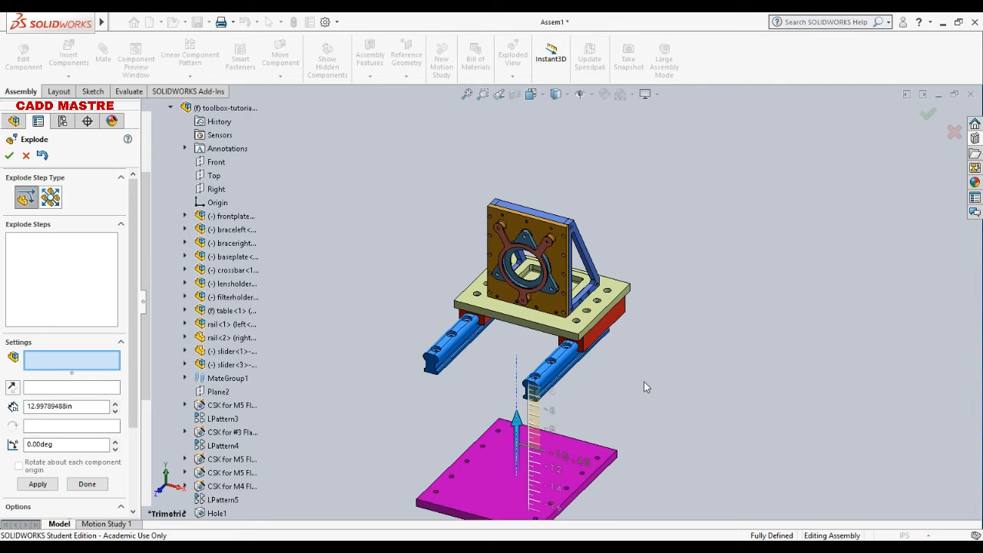
- Add an X-axis explode step for the left rail, rail<1>, and nudge the whole toolbox-tutorial sub-assembly slightly forward along Z
scroll(646, 381, down, 3)
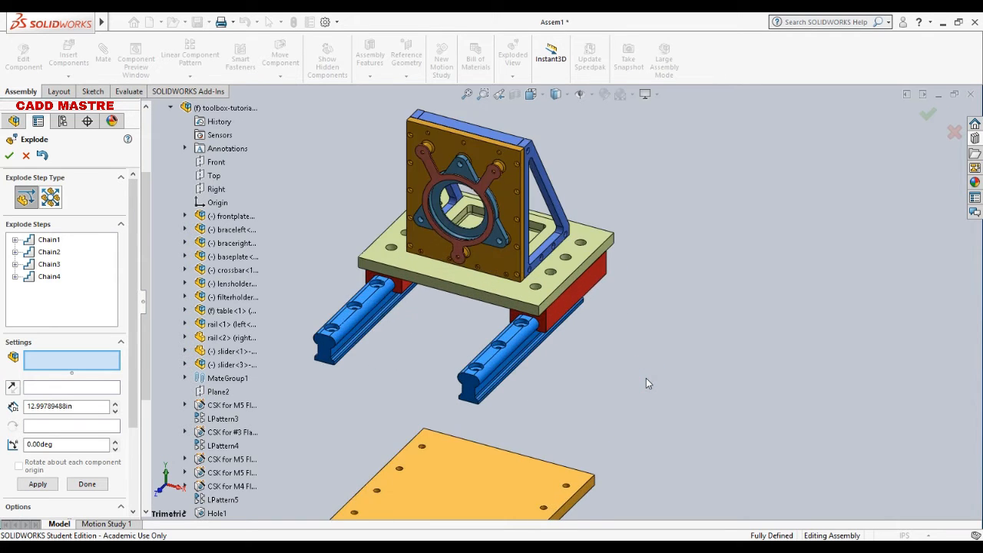
scroll(647, 378, up, 3)
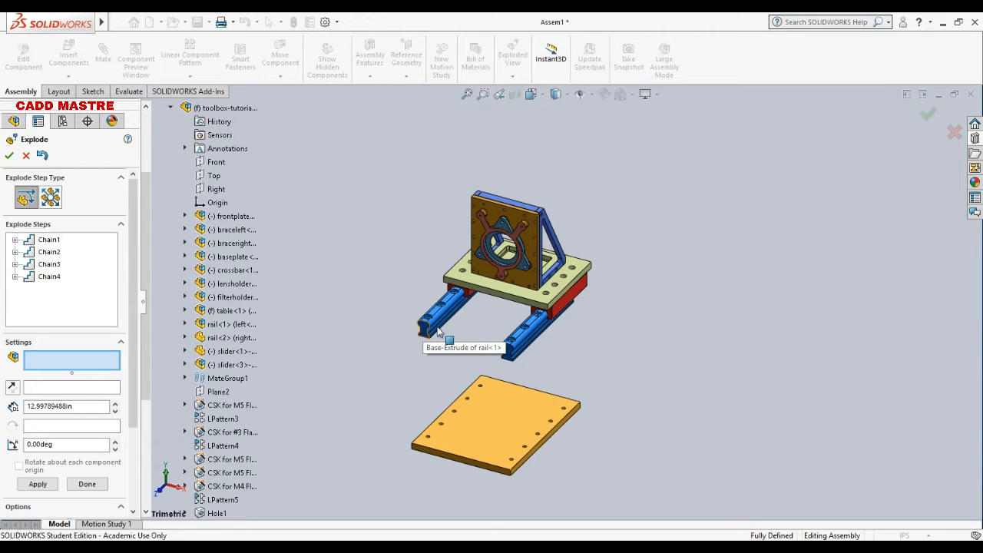
click(227, 326)
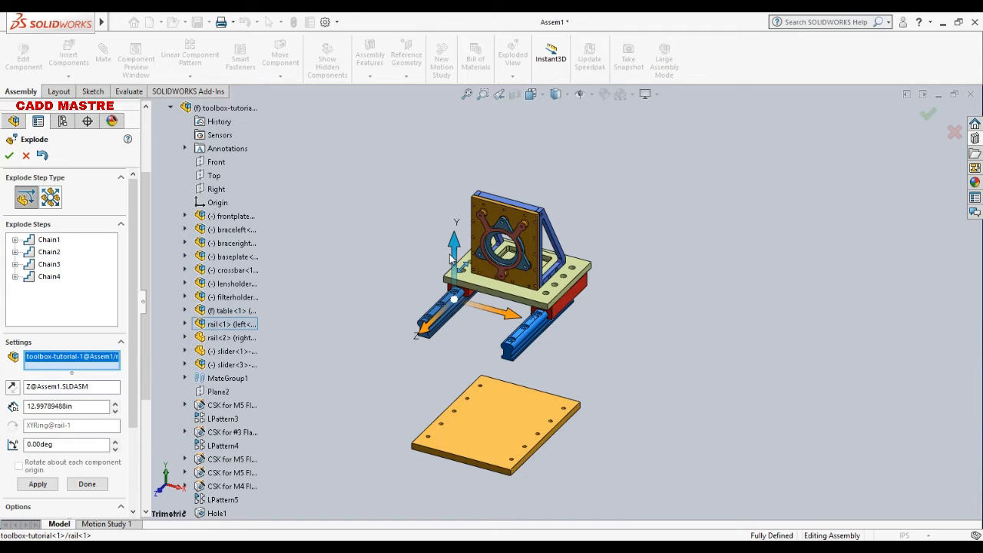
click(473, 308)
drag(473, 309, 475, 311)
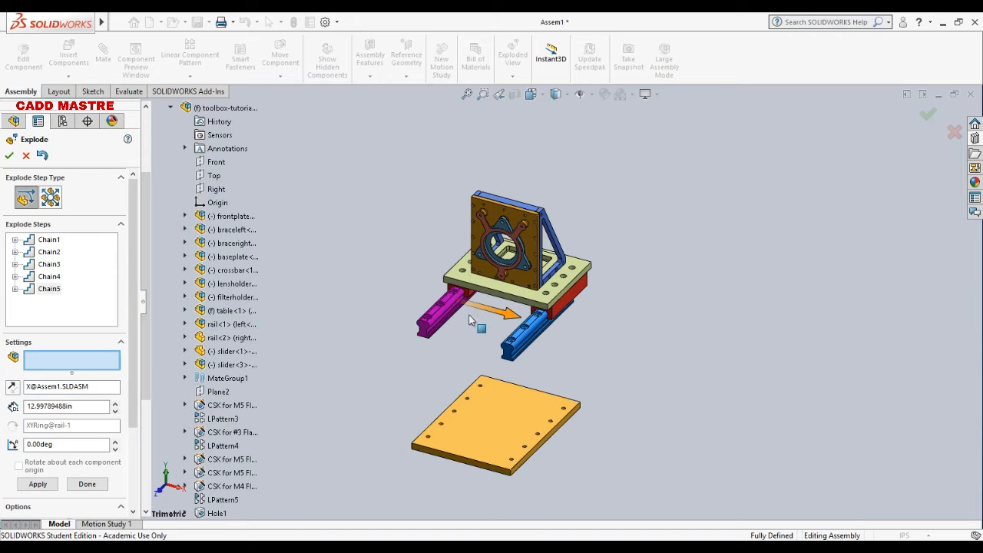
click(373, 298)
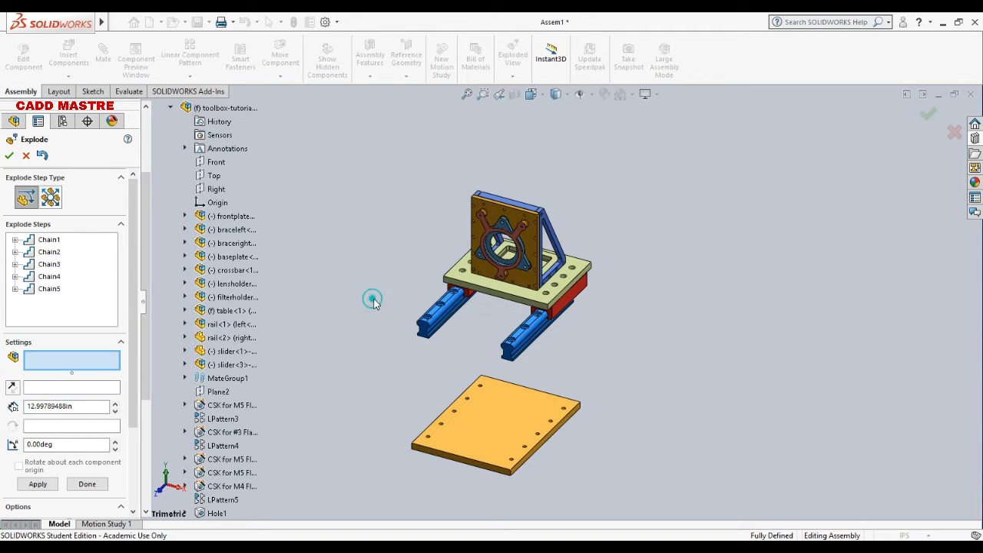
click(442, 317)
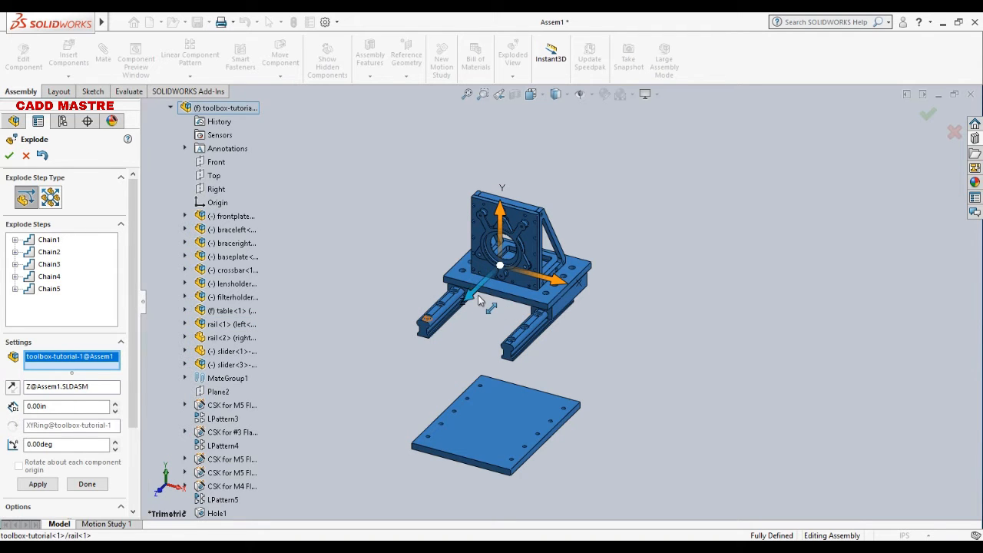
drag(474, 295, 468, 299)
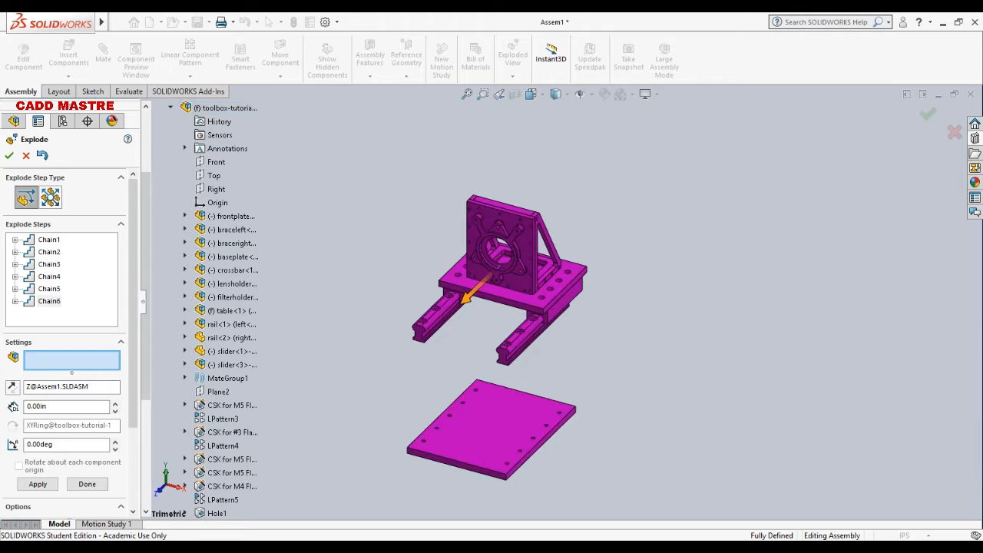
- Explode rail<1> and rail<2> together about 34 in forward along the Z axis, clear of the sliders
click(254, 338)
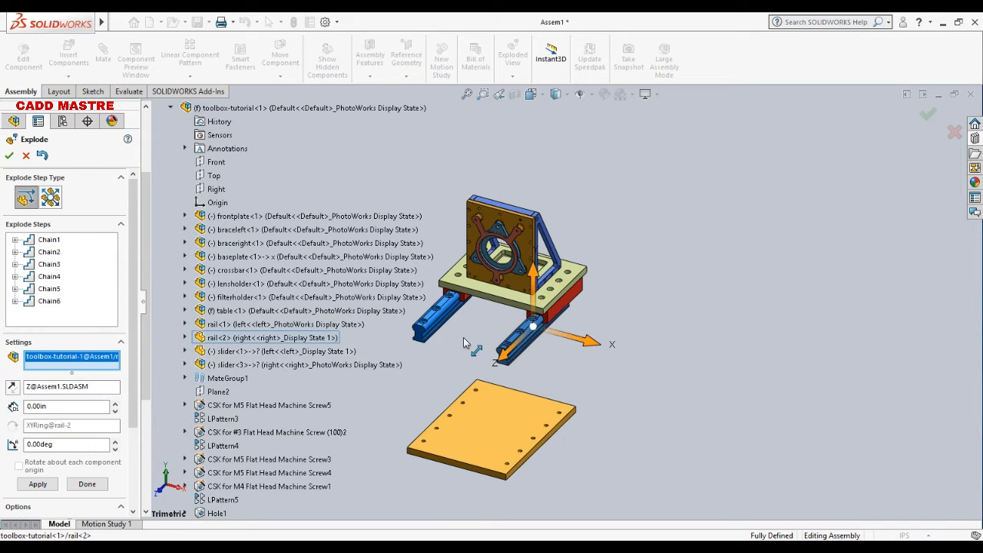
click(233, 324)
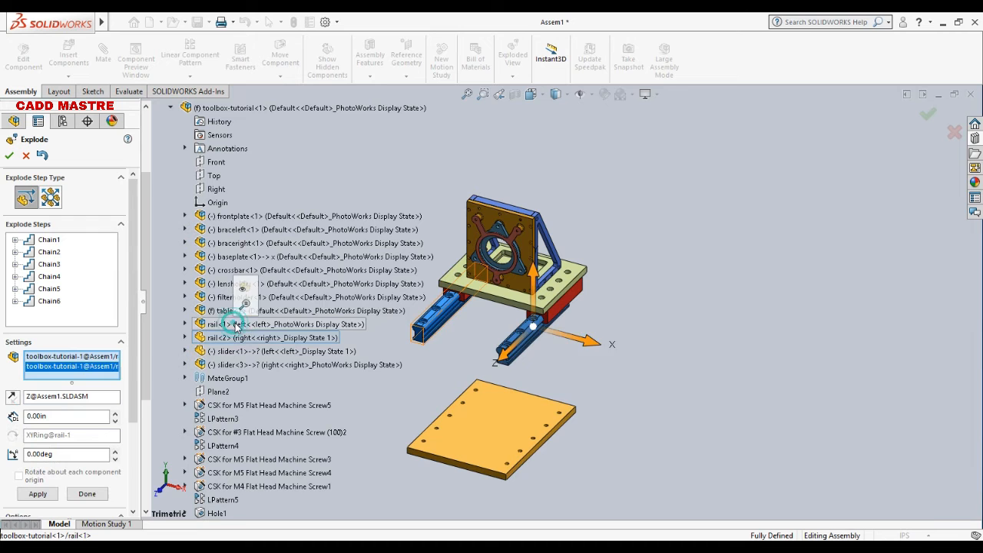
drag(411, 347, 288, 435)
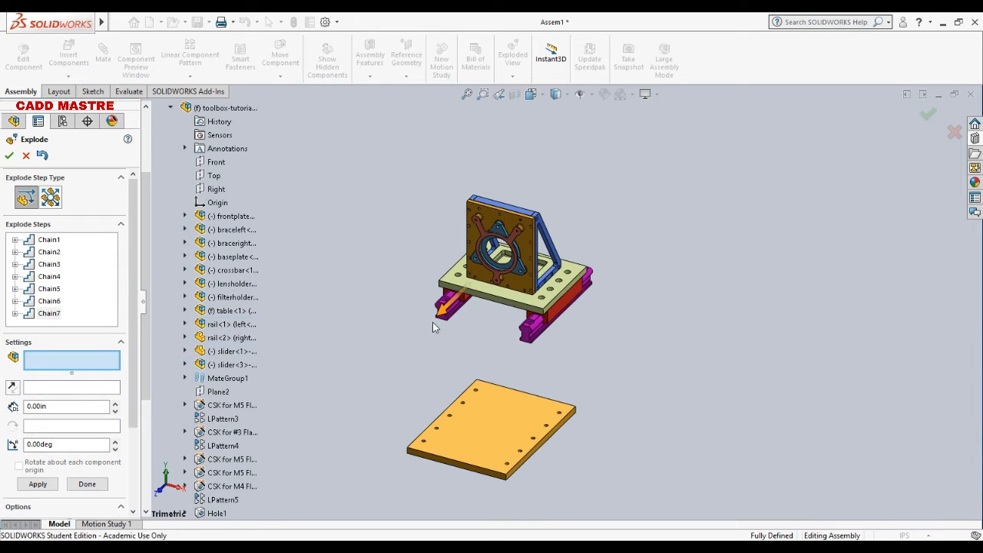
drag(448, 311, 265, 477)
click(344, 309)
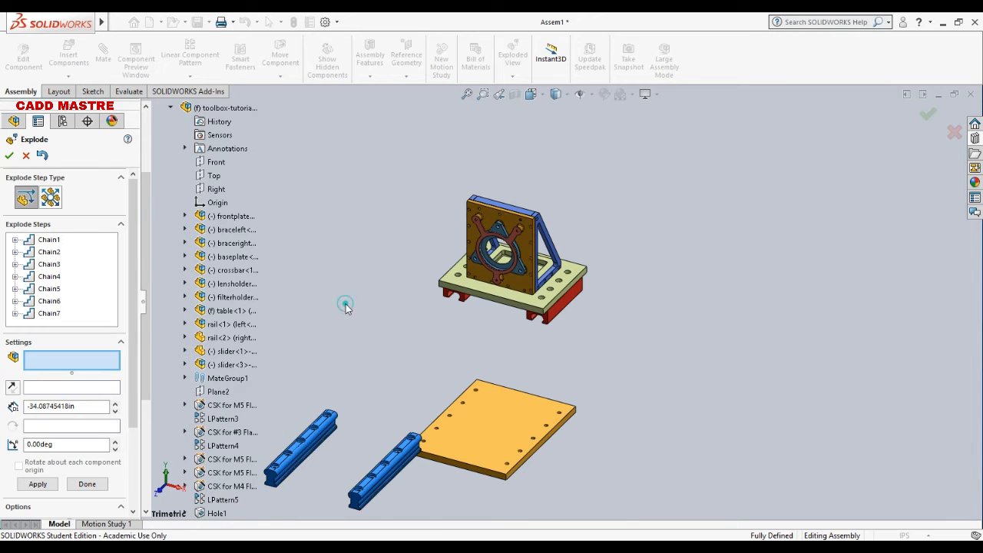
- Explode slider<3> about 23.9 in backward along the Z axis, and move slider<1> backward along Z in a separate step
scroll(438, 322, down, 3)
middle_drag(437, 336, 447, 314)
scroll(474, 329, down, 2)
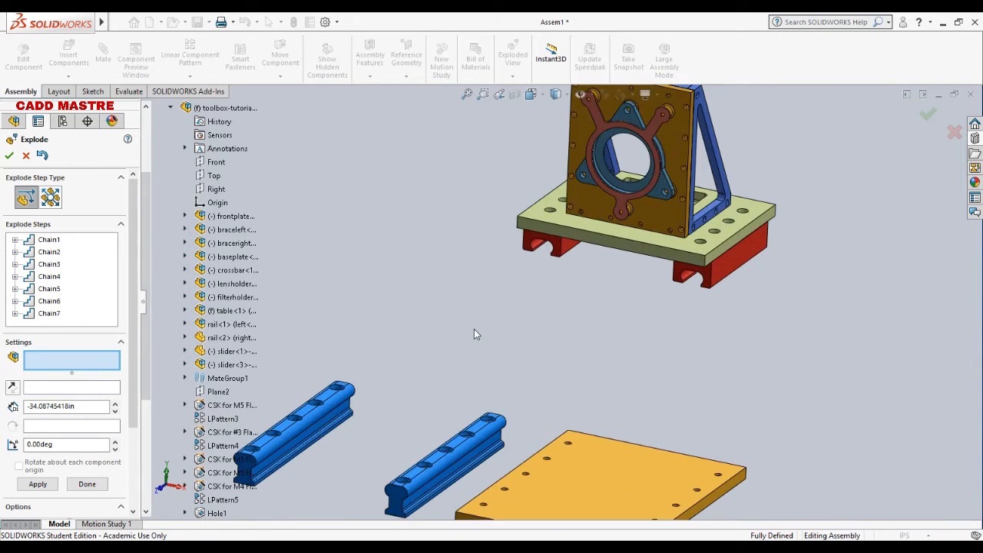
scroll(474, 329, up, 3)
middle_drag(517, 316, 457, 333)
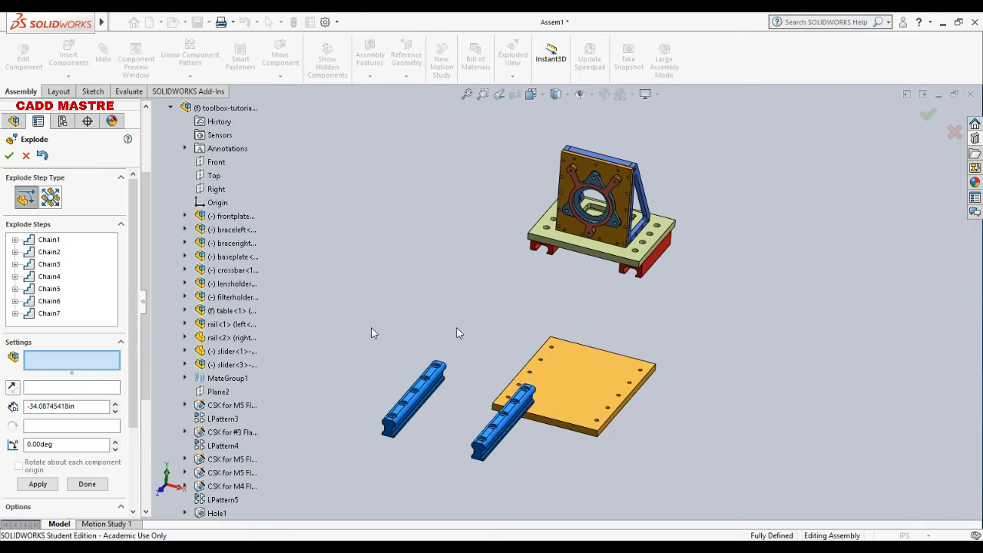
click(238, 365)
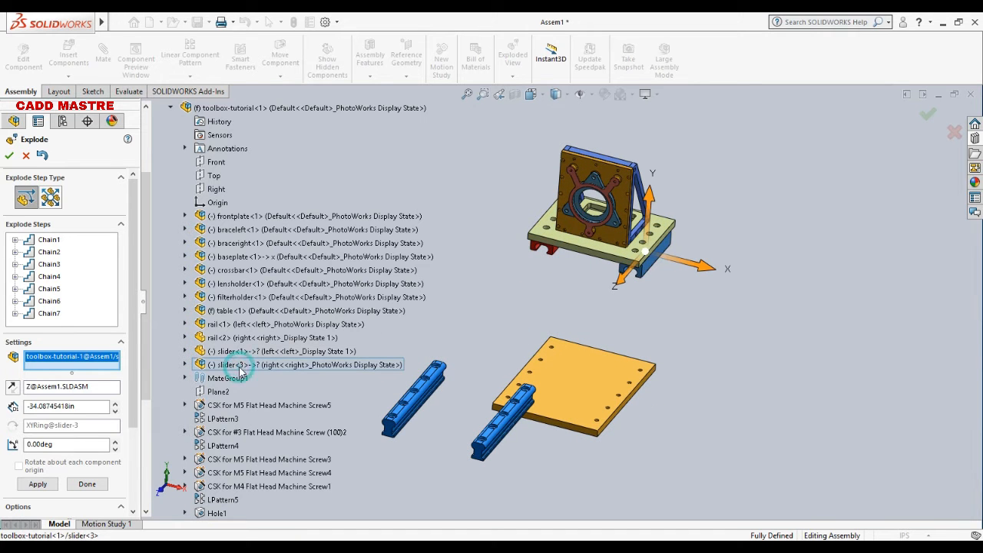
drag(630, 267, 761, 151)
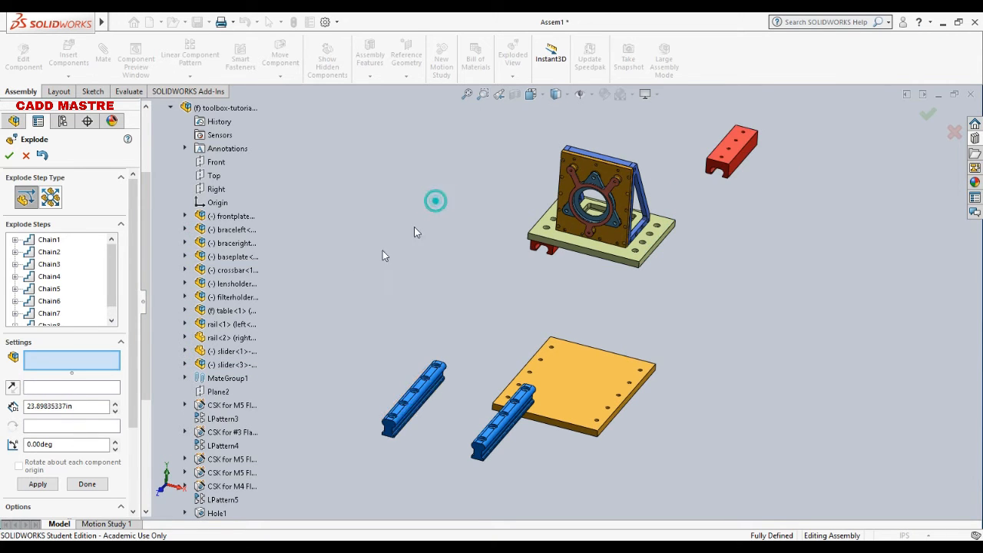
click(231, 353)
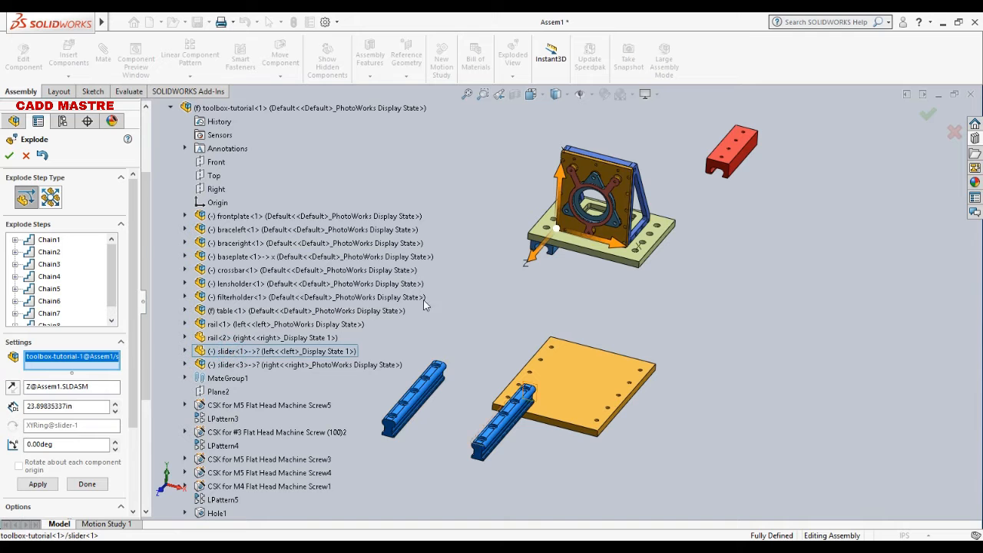
drag(544, 242, 724, 67)
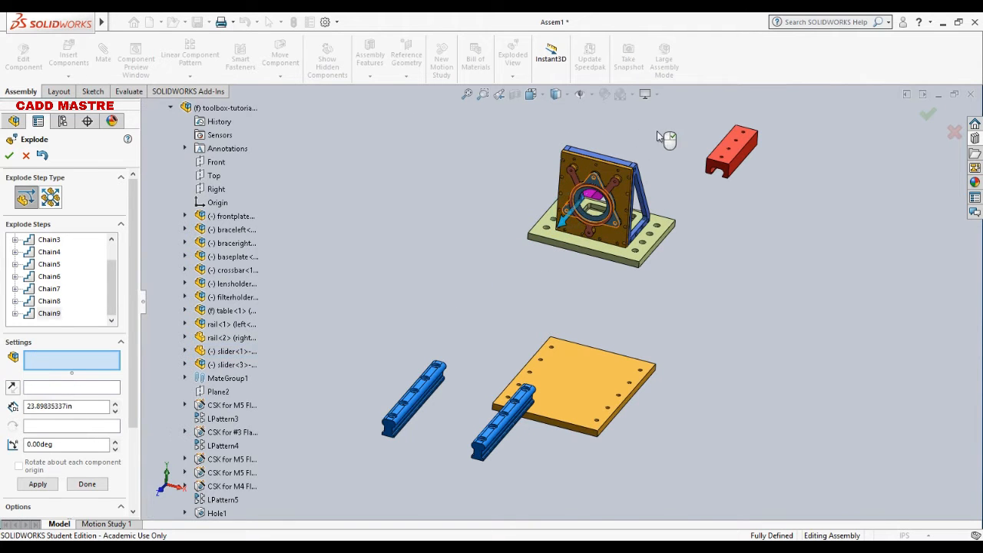
- Add an explode step that moves slider<1> and slider<3> together along the Z axis
scroll(678, 211, down, 1)
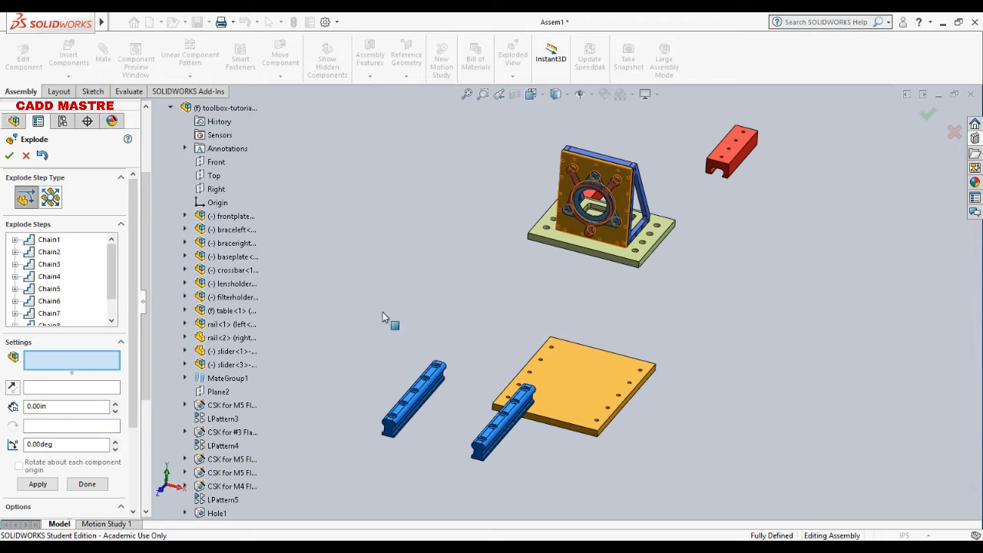
click(232, 366)
click(229, 351)
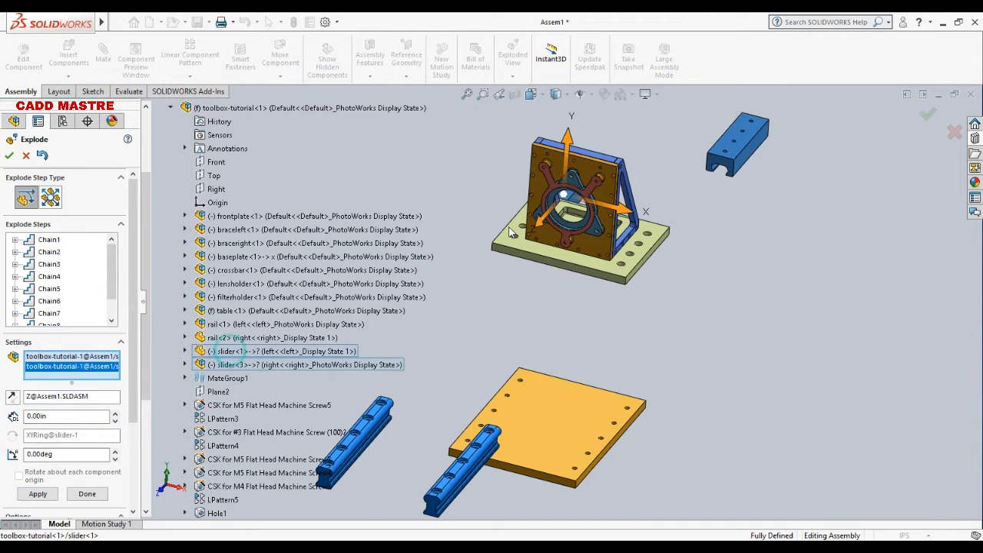
drag(544, 219, 849, 47)
- Explode baseplate<1> about 8.9 in downward along the Y axis, between the front plate and the table
middle_drag(702, 197, 683, 237)
scroll(656, 293, down, 3)
scroll(656, 293, up, 2)
mouse_move(654, 289)
middle_down()
mouse_move(658, 302)
mouse_move(670, 292)
middle_up()
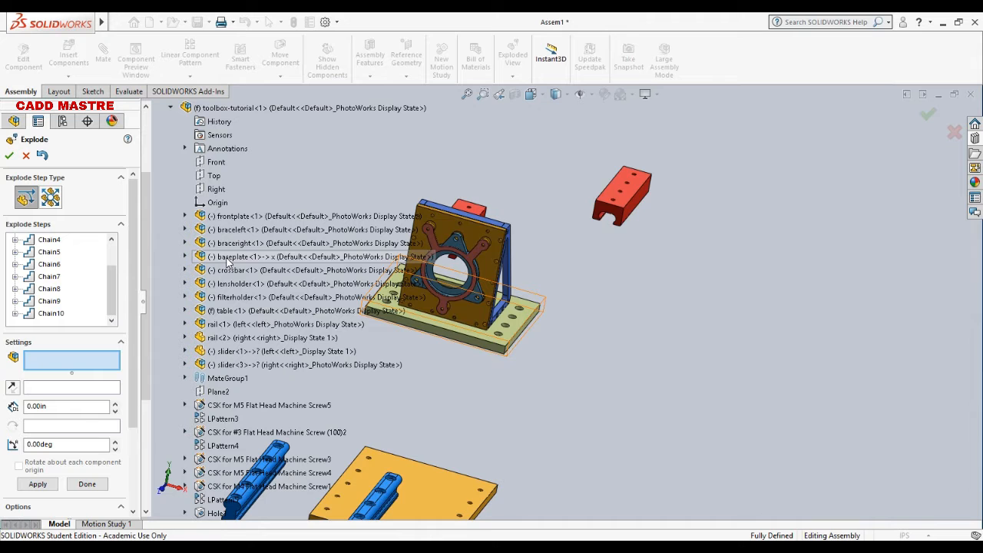
click(228, 260)
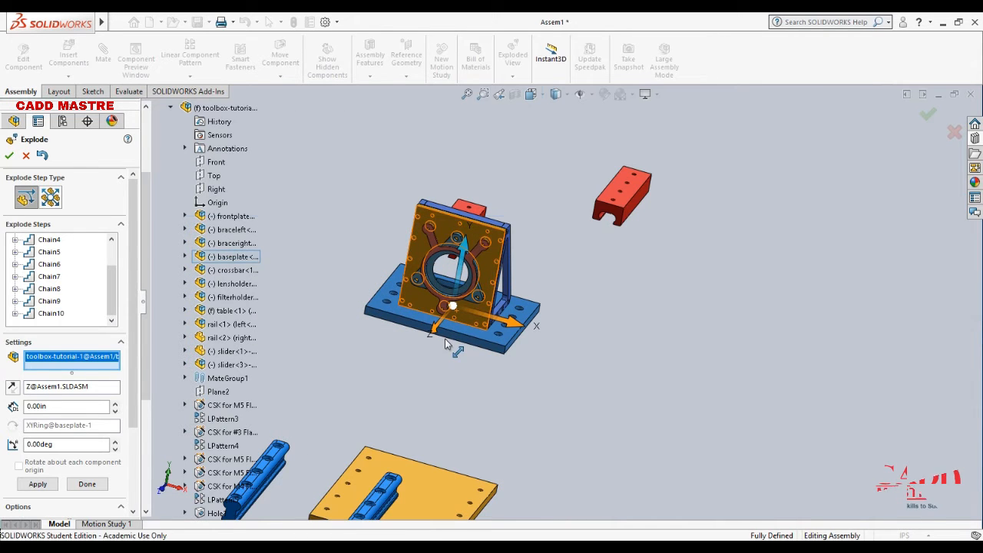
click(461, 276)
drag(461, 276, 391, 529)
drag(448, 337, 441, 381)
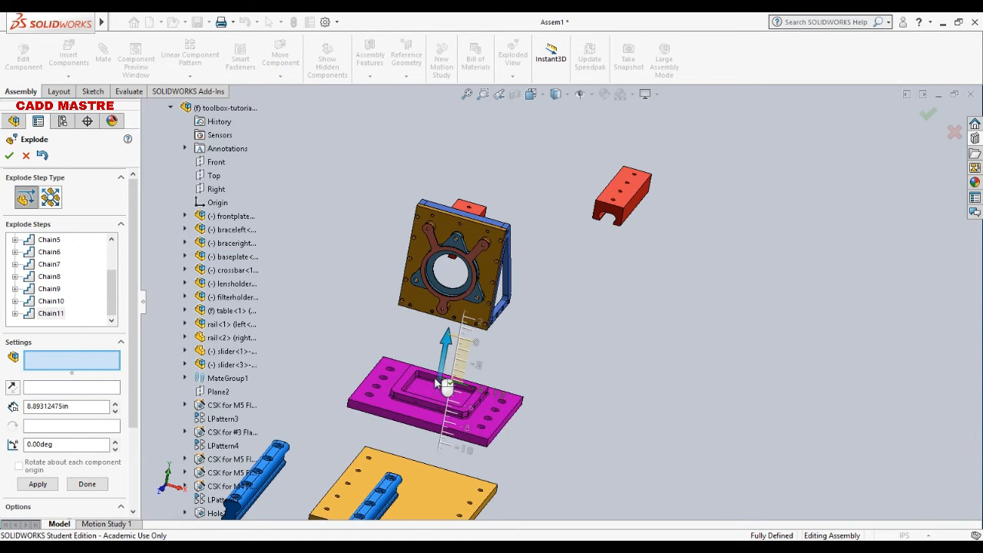
click(611, 375)
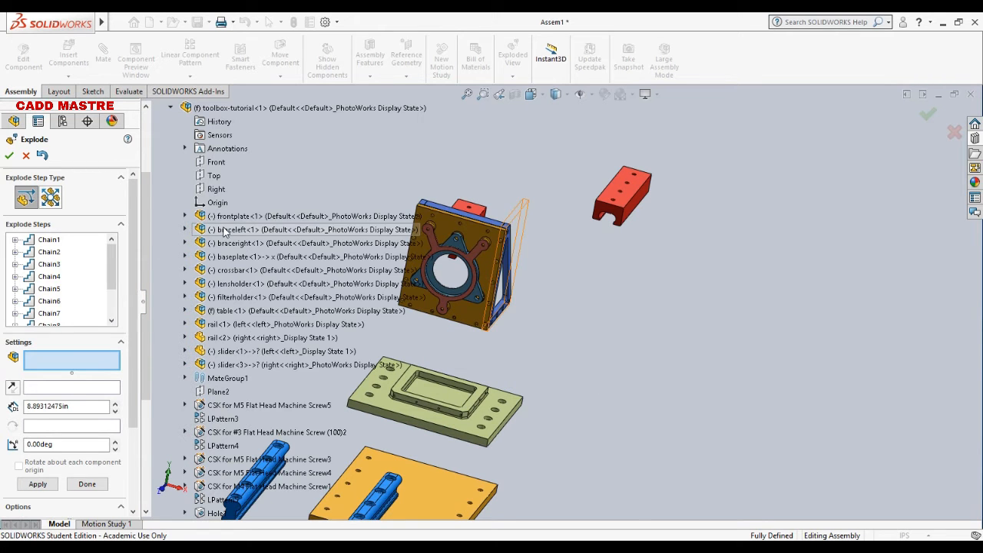
- Explode braceleft<1> and braceright<1> outward in opposite directions along the X axis, in separate steps
click(225, 230)
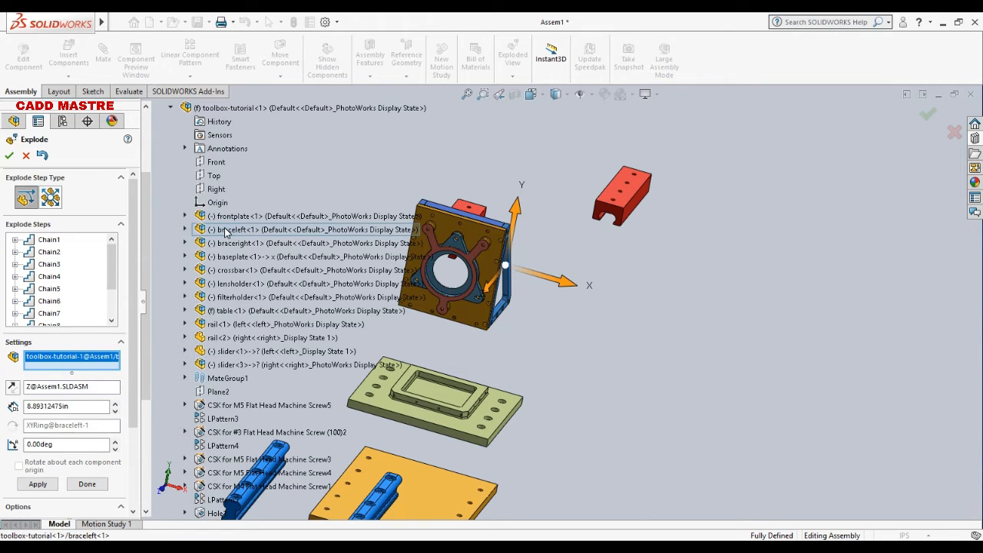
drag(541, 282, 938, 392)
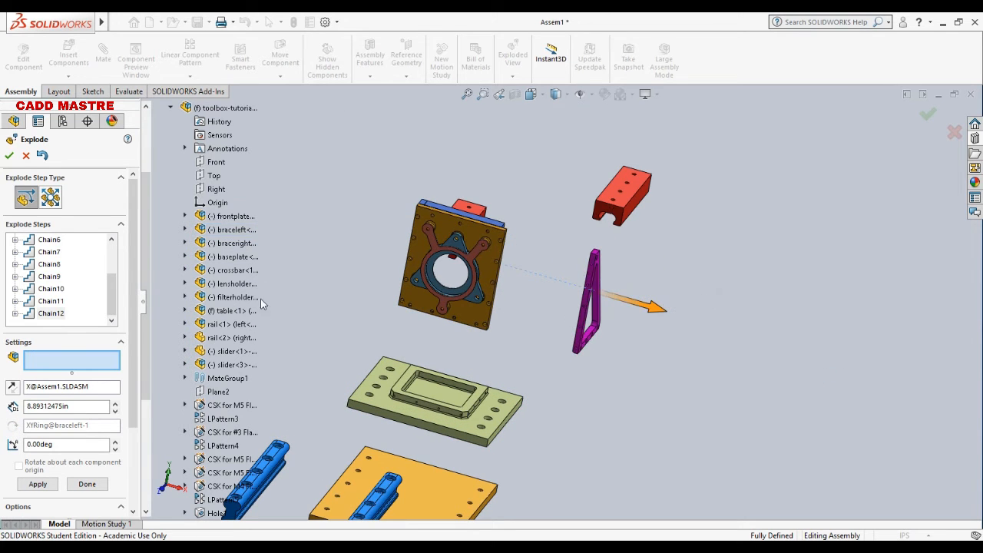
click(250, 244)
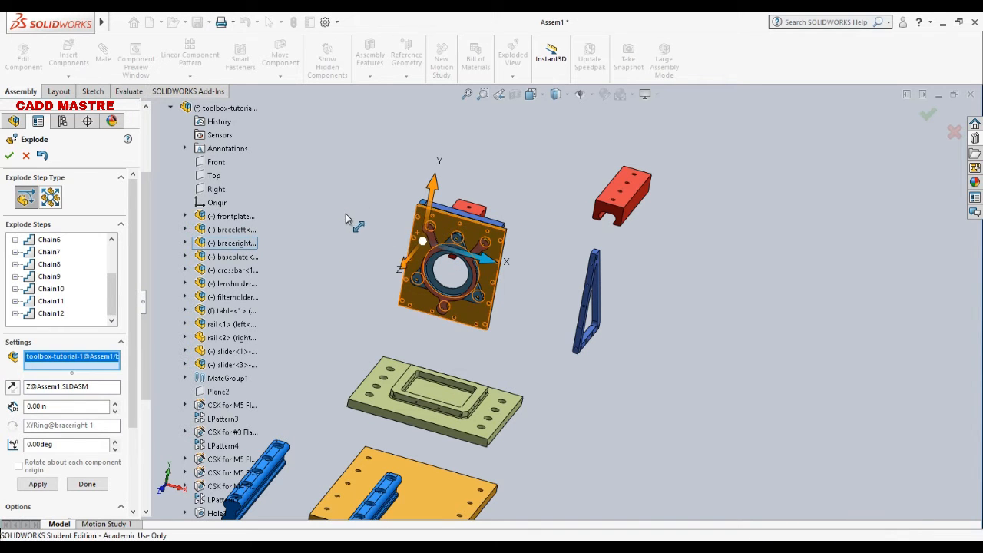
click(476, 260)
drag(477, 260, 1, 136)
click(750, 358)
- Explode crossbar<1> about 6.4 in upward along the Y axis, above the front plate
mouse_move(737, 331)
middle_down()
mouse_move(720, 330)
mouse_move(718, 347)
mouse_move(745, 329)
mouse_move(728, 346)
middle_up()
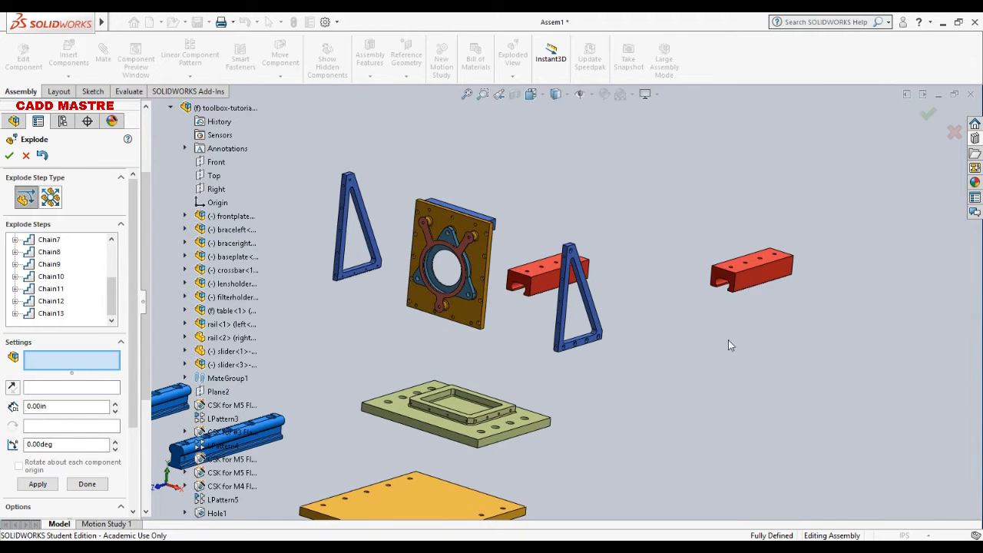
click(235, 270)
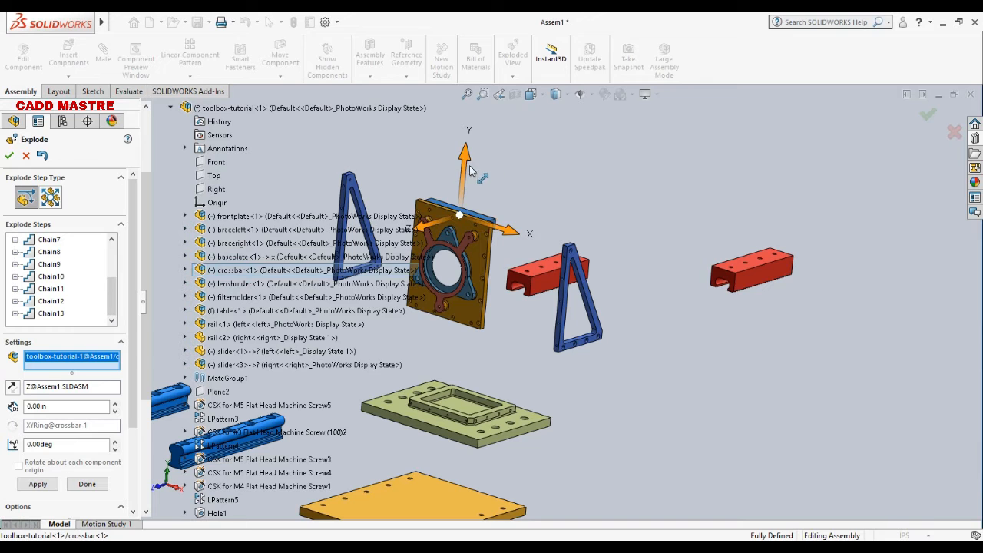
drag(470, 165, 482, 94)
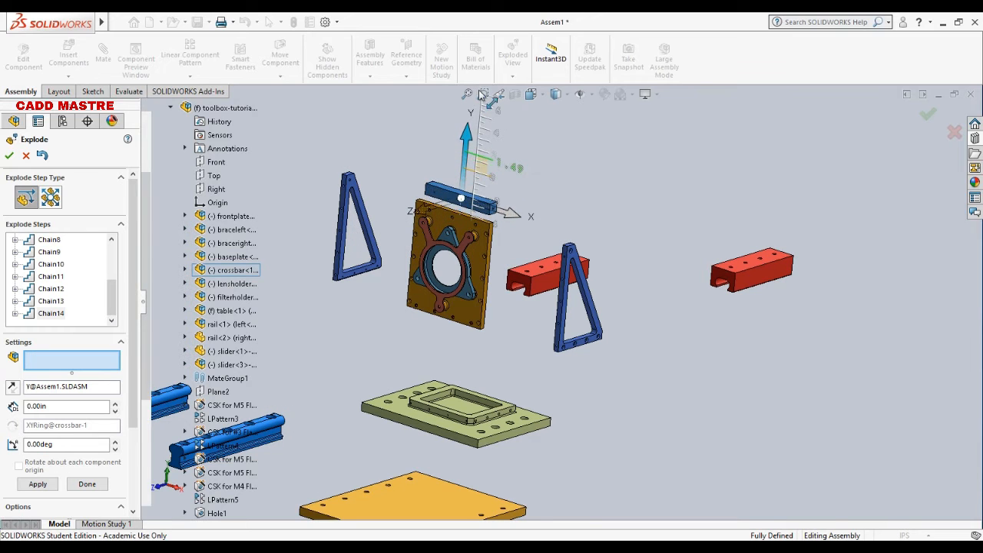
drag(470, 165, 471, 93)
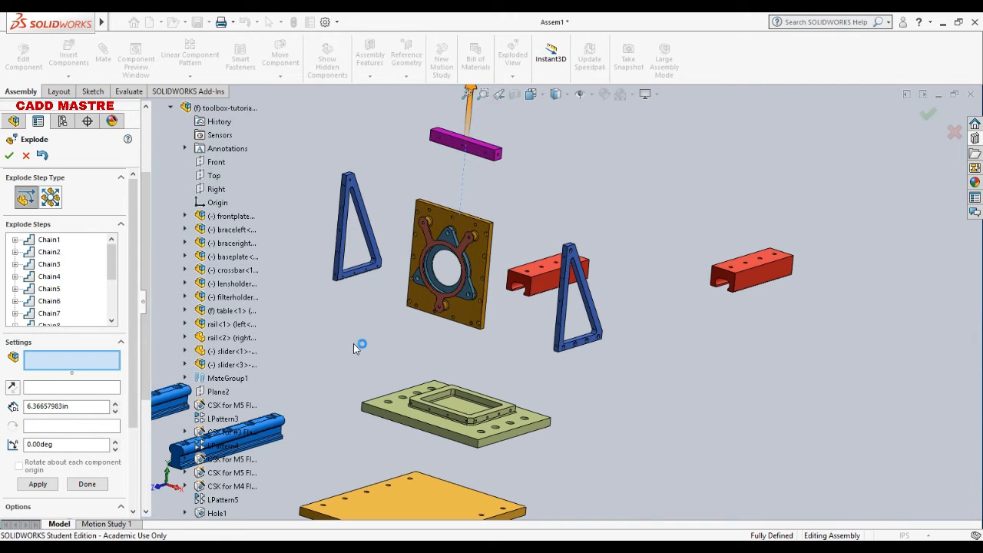
- Explode filterholder<1> forward along the Z axis, clear of the front plate
mouse_move(352, 344)
middle_down()
mouse_move(387, 327)
mouse_move(357, 332)
middle_up()
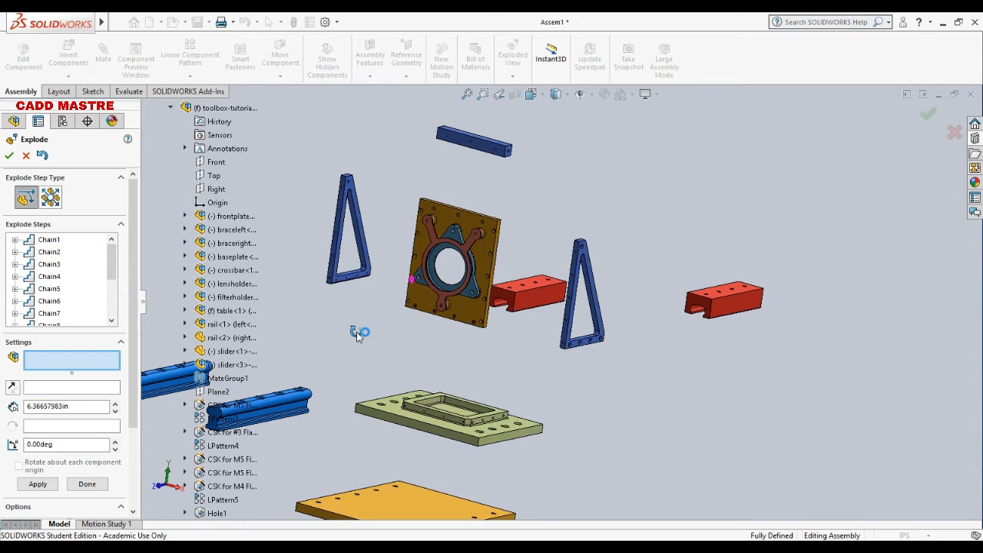
click(245, 300)
drag(419, 284, 1, 364)
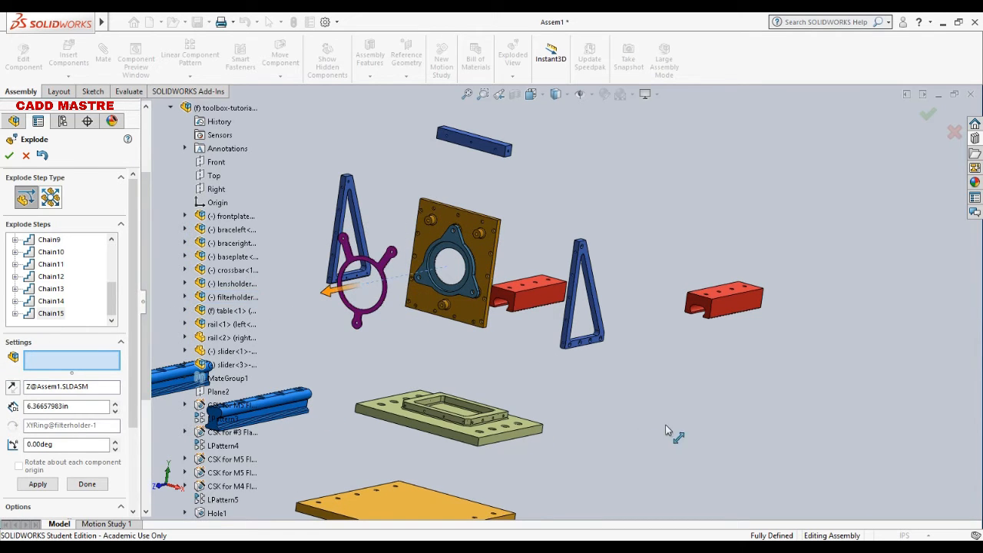
click(689, 409)
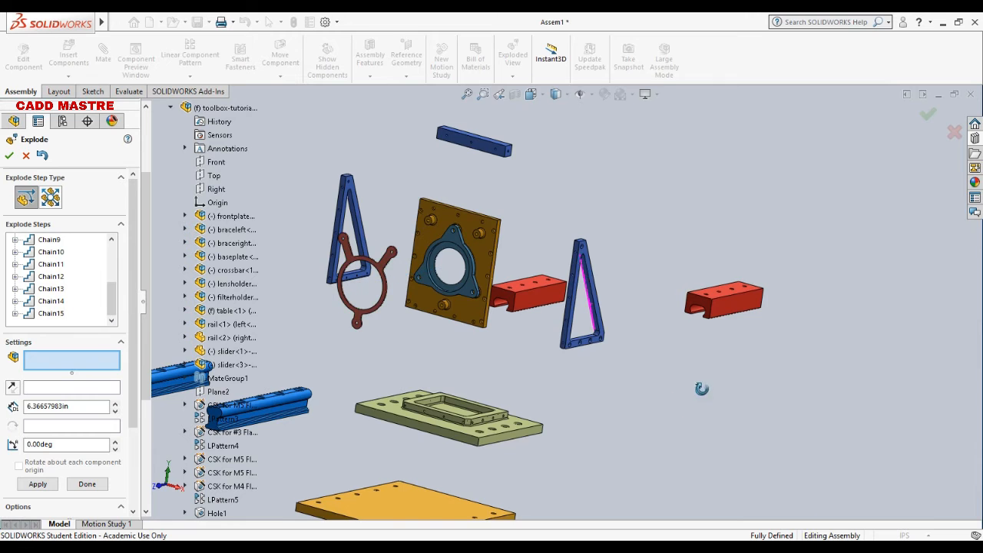
- Explode lensholder<1> about 33.5 in backward along the Z axis, behind the front plate
click(237, 284)
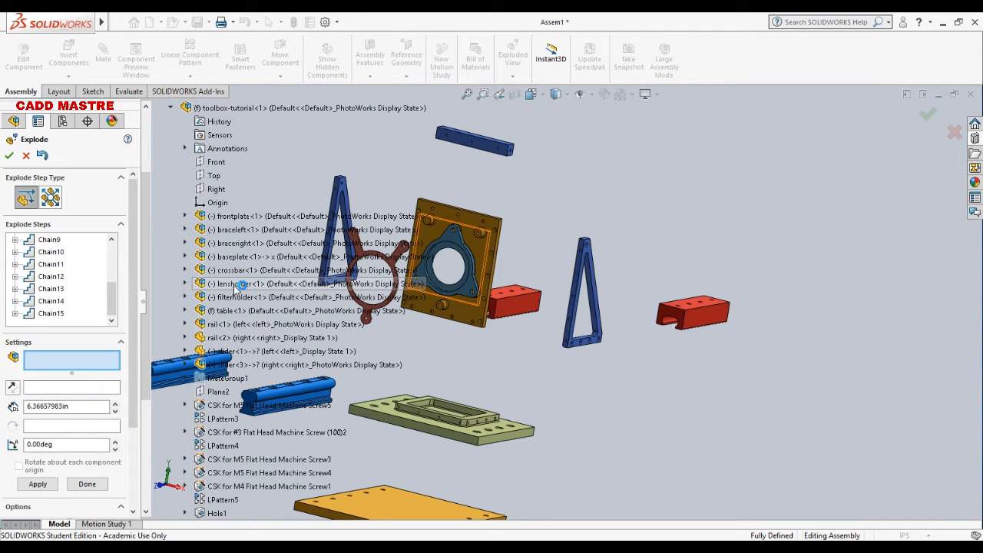
click(236, 285)
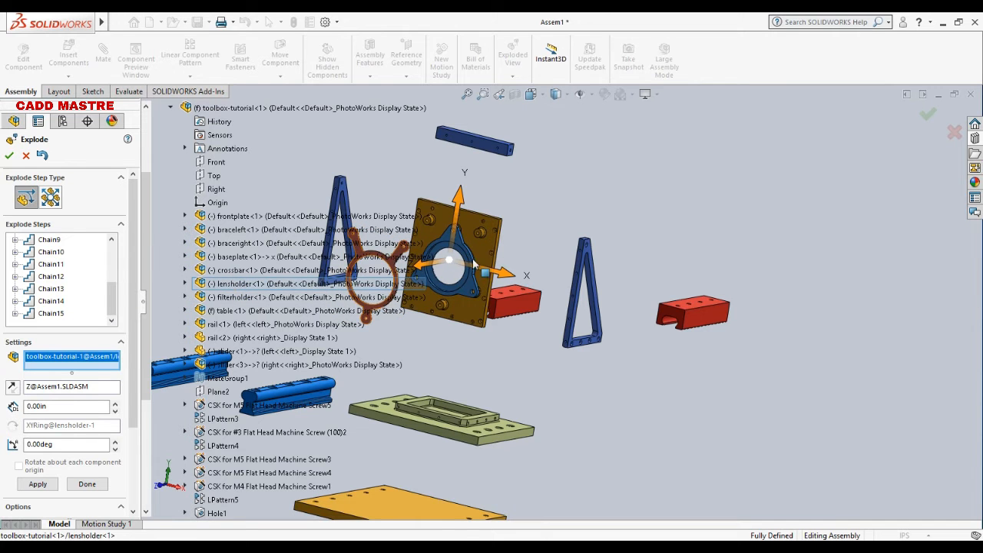
drag(435, 262, 903, 162)
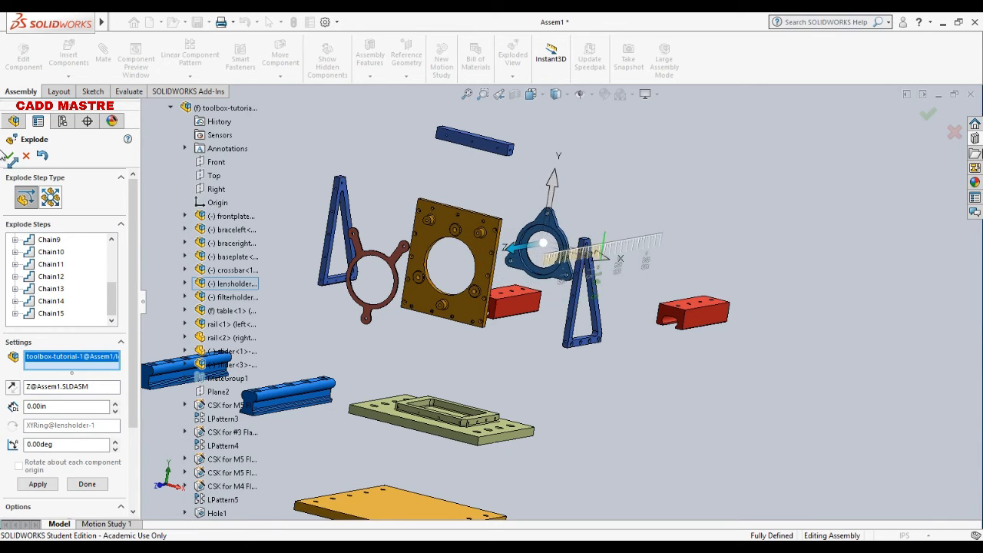
drag(548, 247, 617, 328)
click(604, 392)
- Examine the spacing of all components in the exploded assembly from several angles
scroll(604, 392, down, 2)
scroll(604, 392, up, 4)
middle_drag(604, 393, 601, 414)
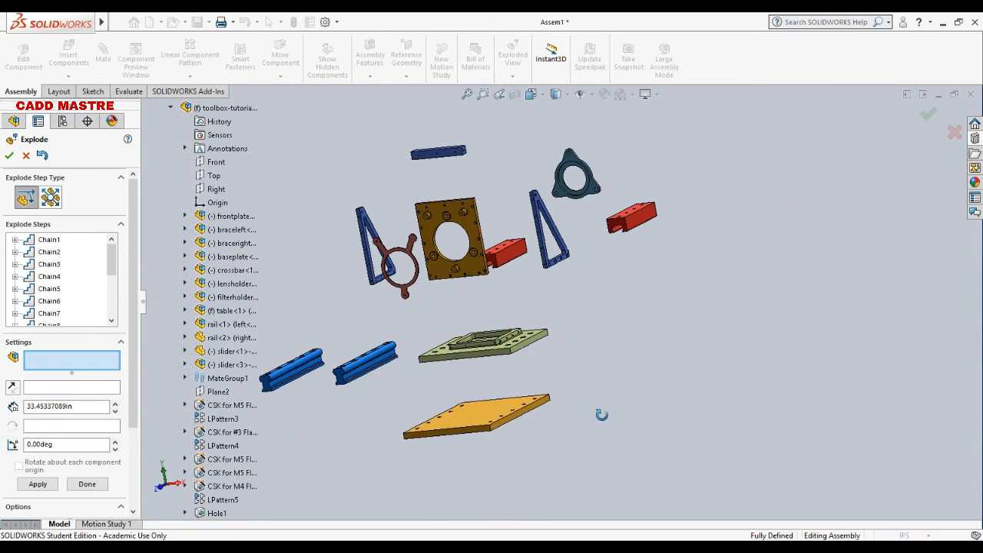
scroll(589, 389, down, 3)
scroll(589, 389, up, 4)
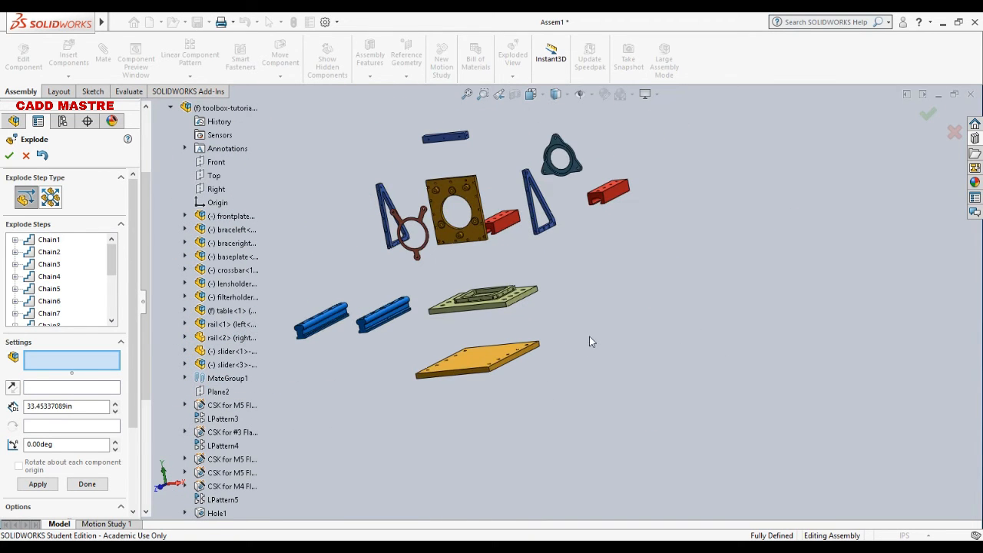
mouse_move(582, 324)
middle_down()
mouse_move(630, 318)
mouse_move(589, 272)
mouse_move(597, 257)
mouse_move(568, 300)
mouse_move(579, 337)
middle_up()
scroll(579, 337, down, 2)
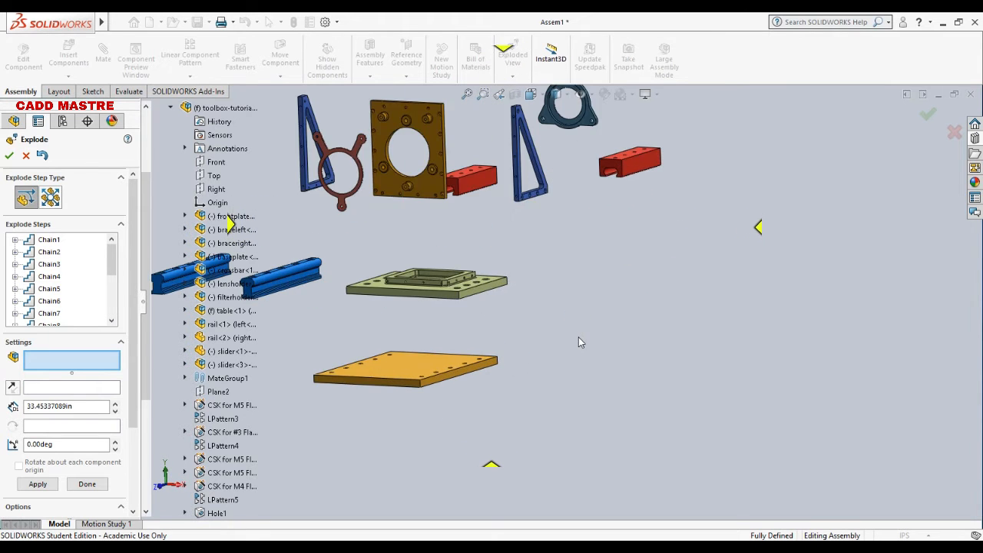
scroll(578, 337, up, 2)
scroll(578, 337, up, 2)
mouse_move(578, 337)
middle_down()
mouse_move(575, 320)
mouse_move(578, 328)
middle_up()
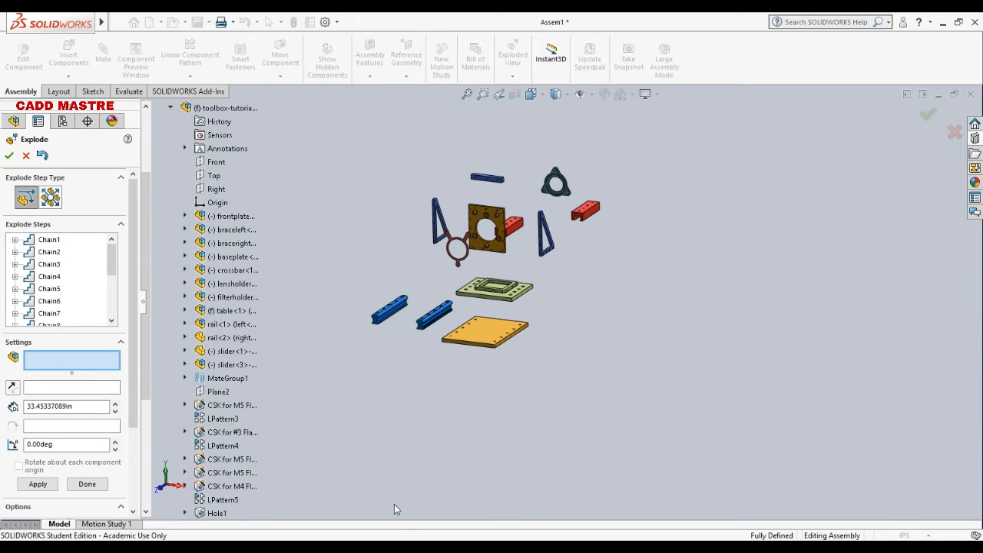
- Close the Assem1 assembly without saving its changes, leaving the drawing document open
mouse_move(408, 546)
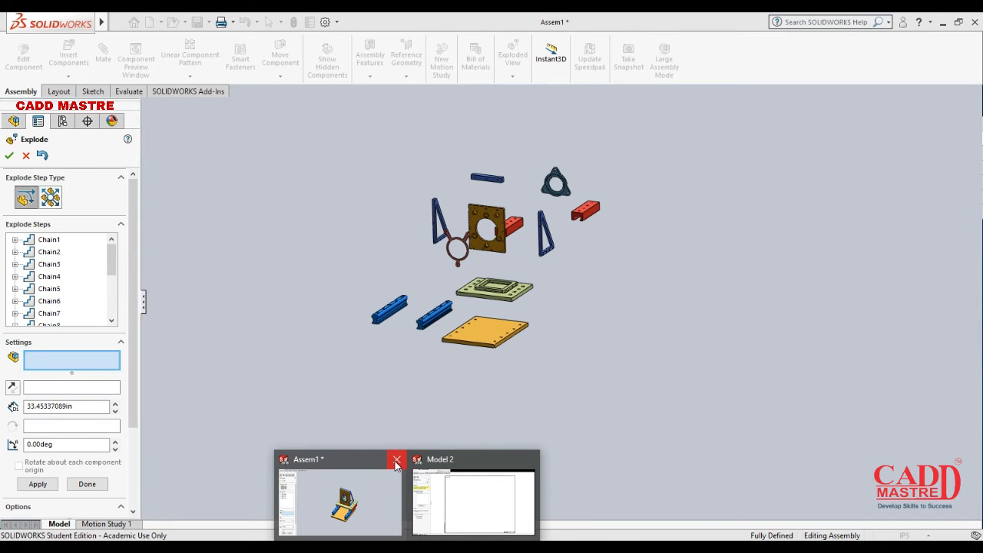
click(397, 461)
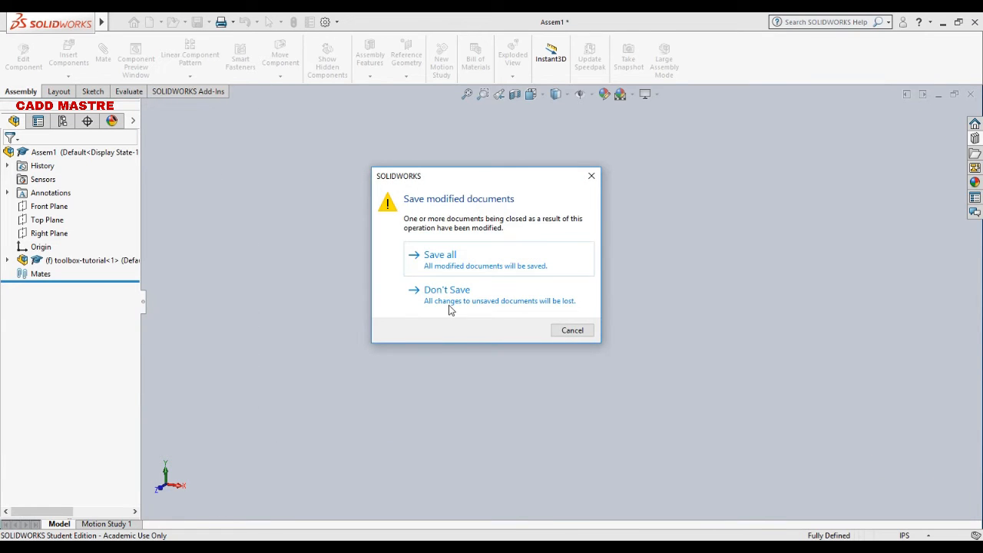
click(446, 296)
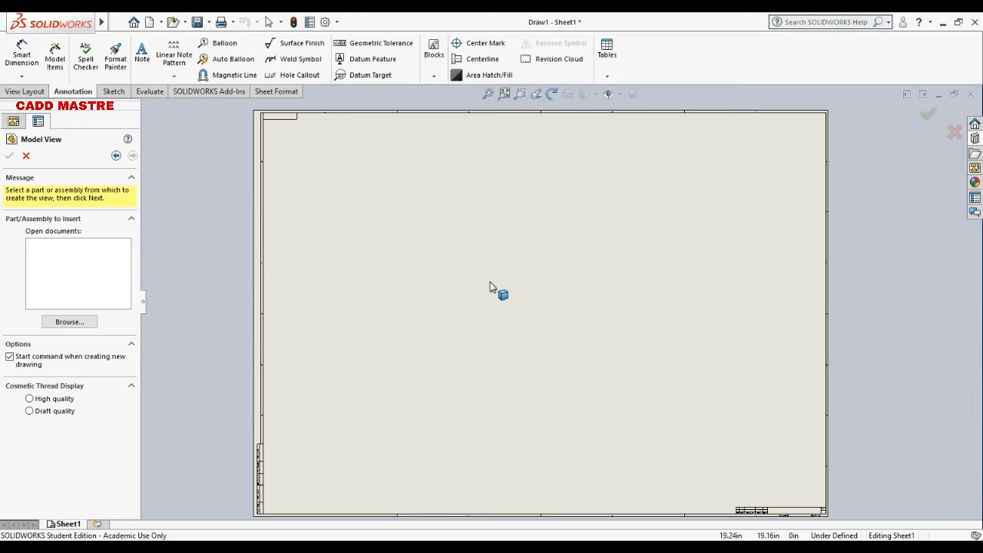
click(607, 76)
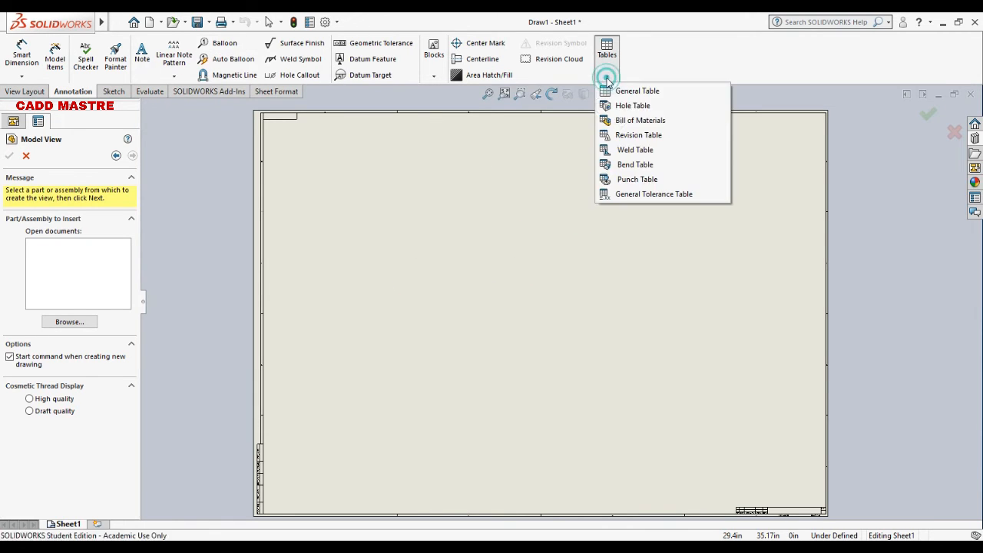
click(884, 184)
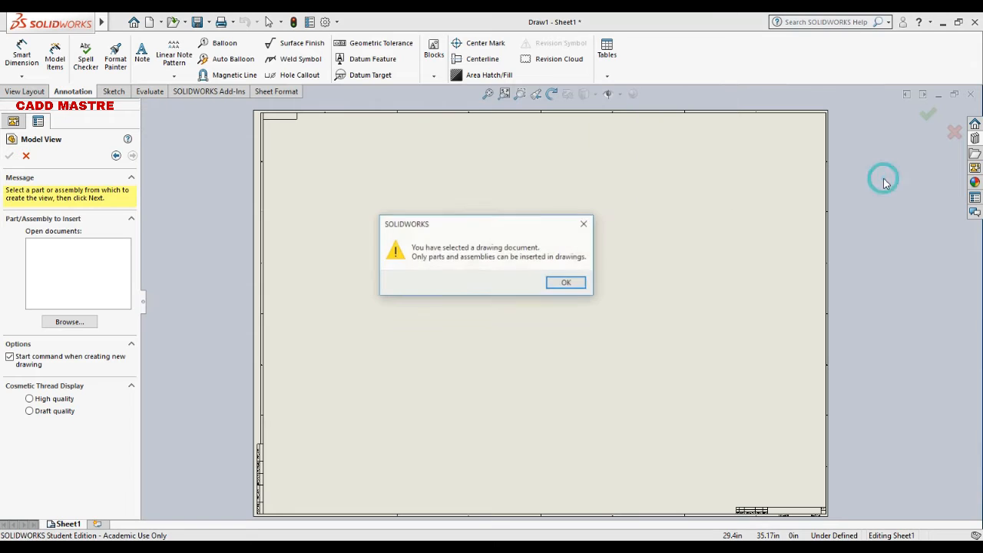
click(585, 225)
- Load the TOOL BOX EXPLODED assembly from the Desktop as the model for the drawing view
click(78, 326)
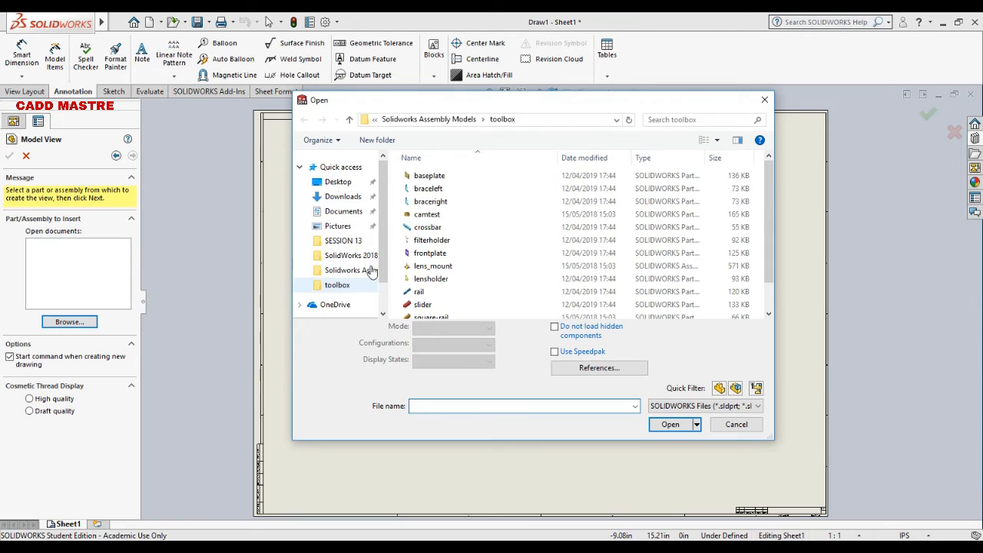
click(332, 182)
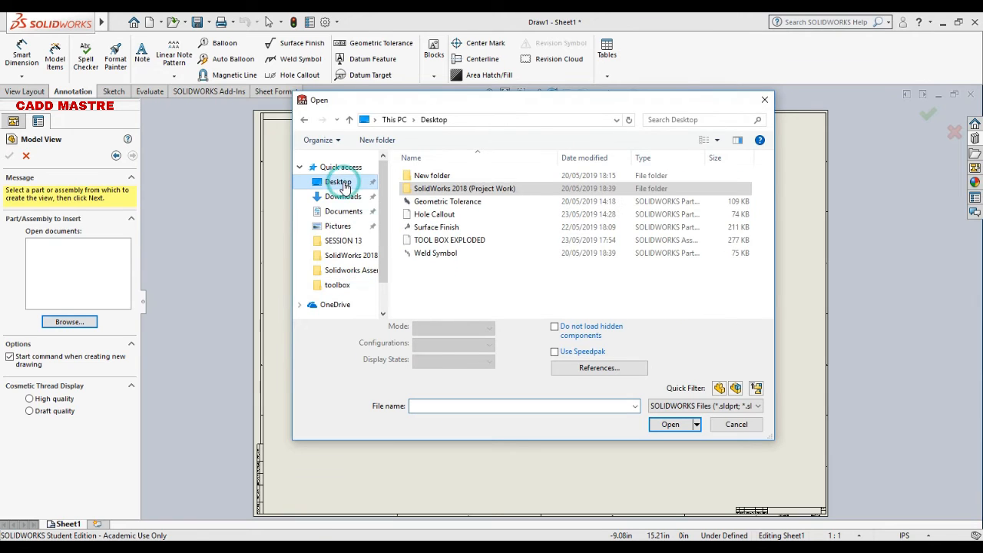
click(448, 240)
click(678, 430)
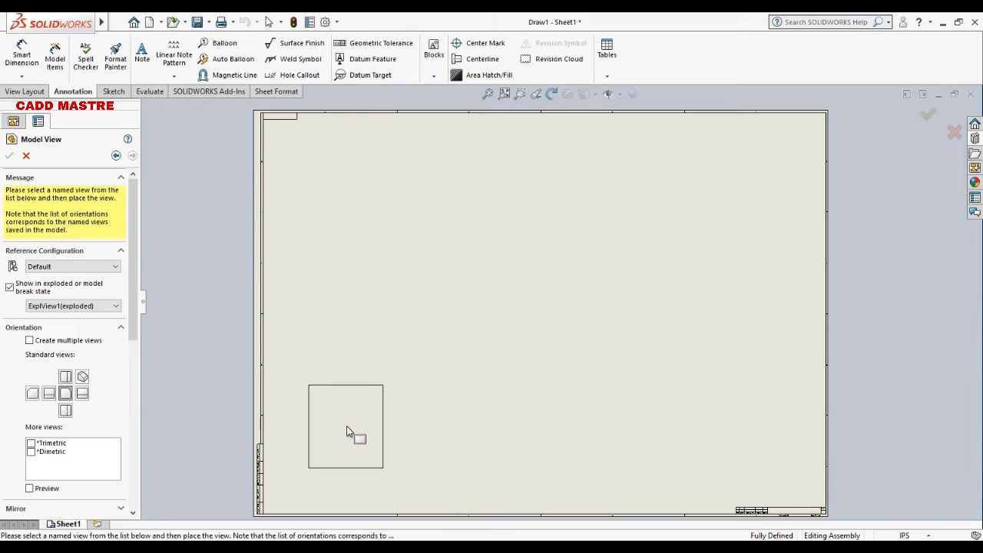
- Place the exploded front view near the sheet's lower-left corner and project an isometric view from it near the sheet's centre
click(350, 431)
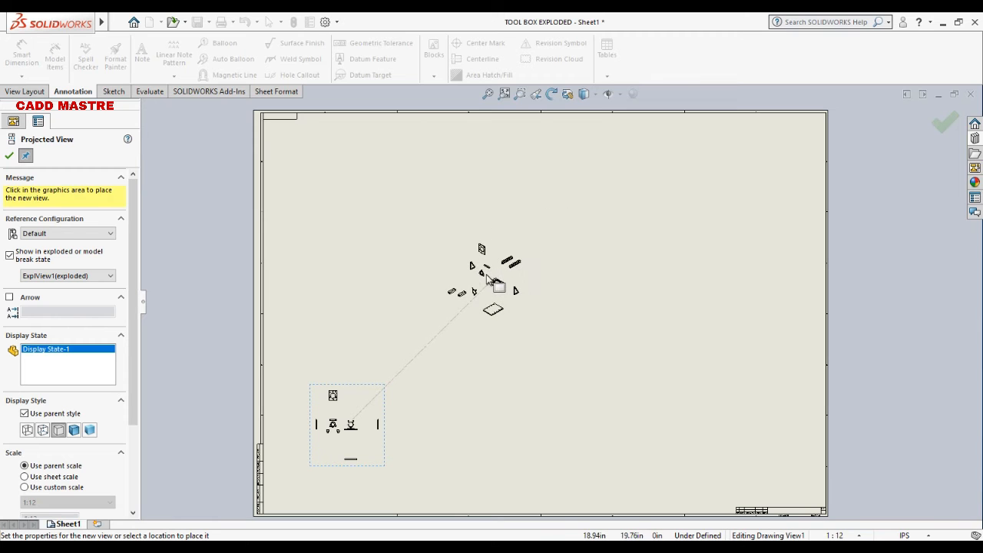
click(492, 283)
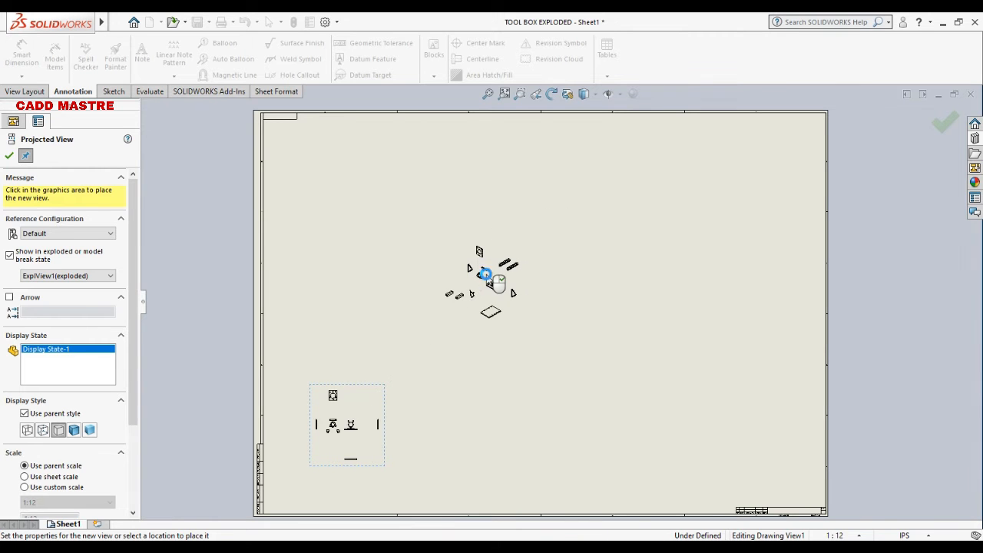
click(10, 156)
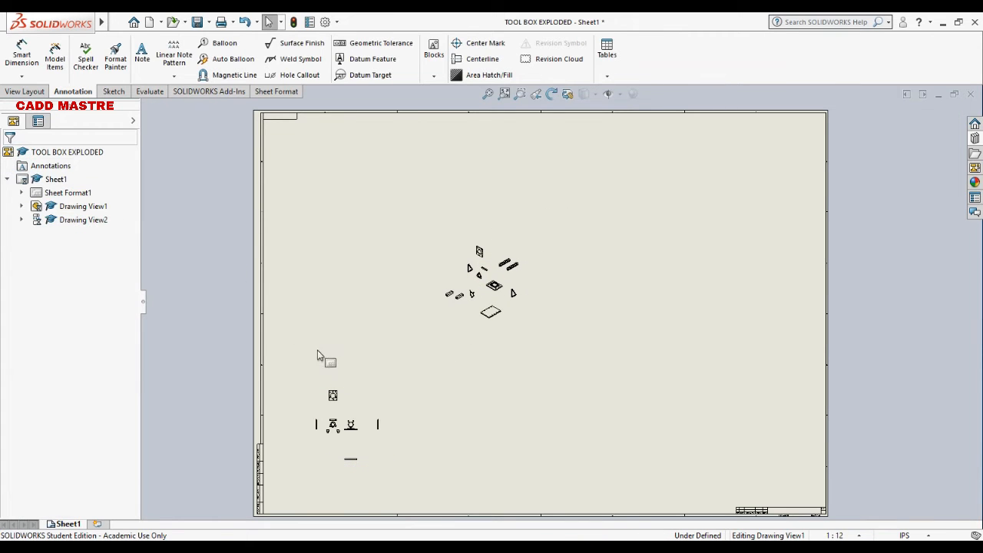
- Delete the front view, Drawing View1, from the sheet
scroll(347, 400, down, 1)
click(365, 405)
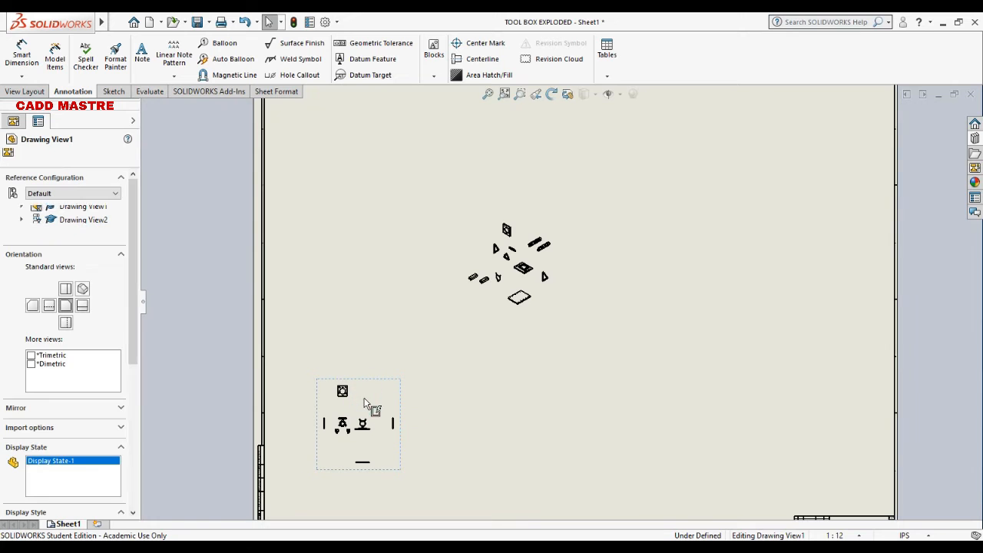
key(Delete)
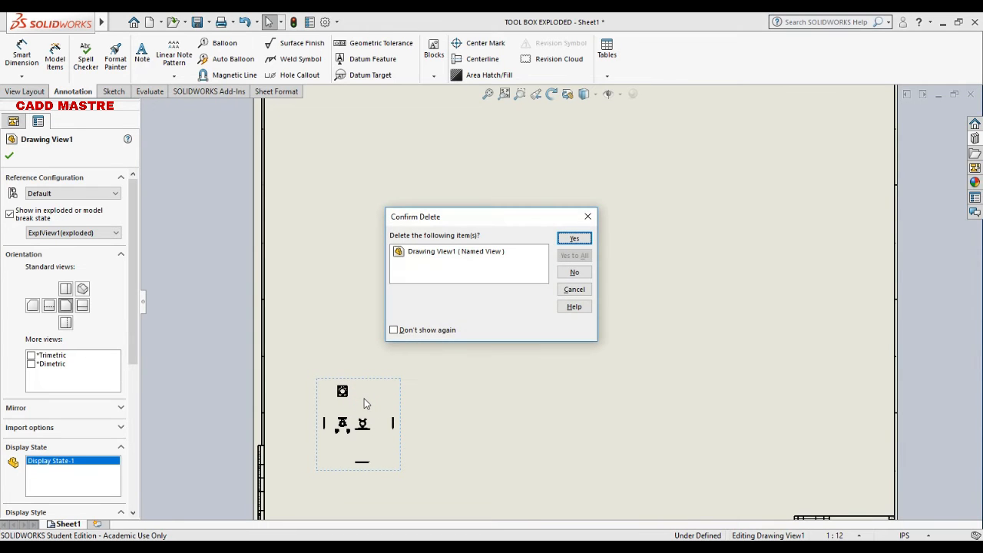
click(572, 238)
scroll(538, 277, down, 3)
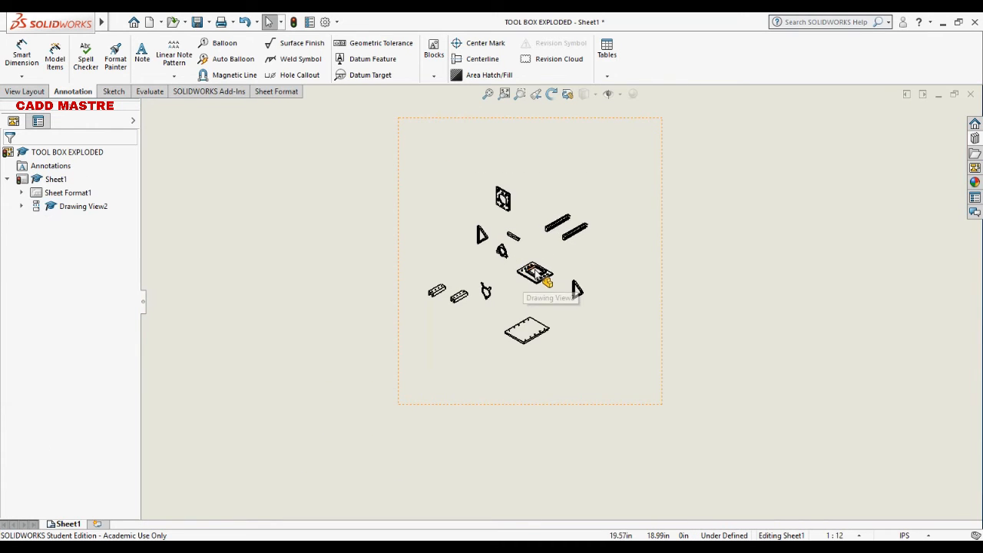
- Restore the deleted front view by undoing its deletion, and delete the projected isometric view, Drawing View2
scroll(537, 276, up, 3)
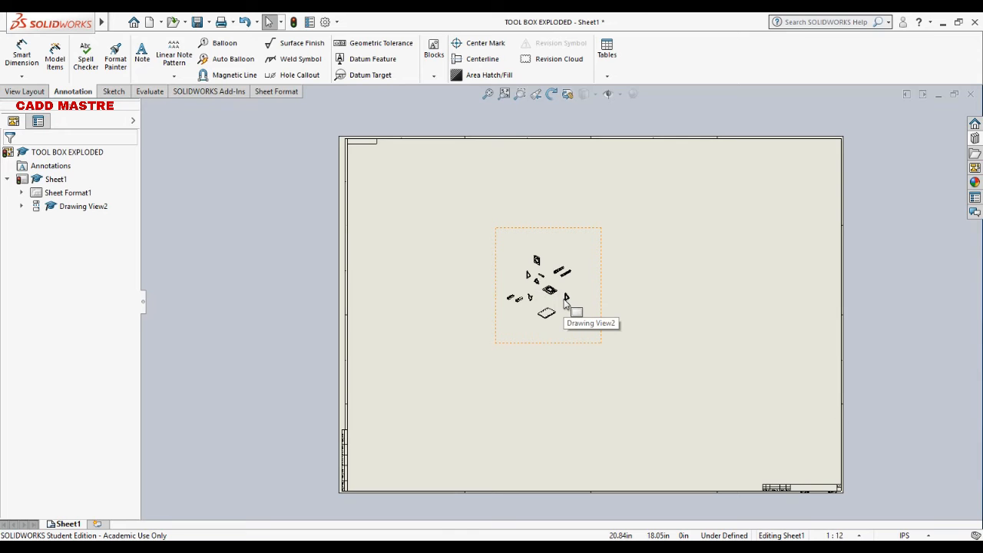
key(ctrl+z)
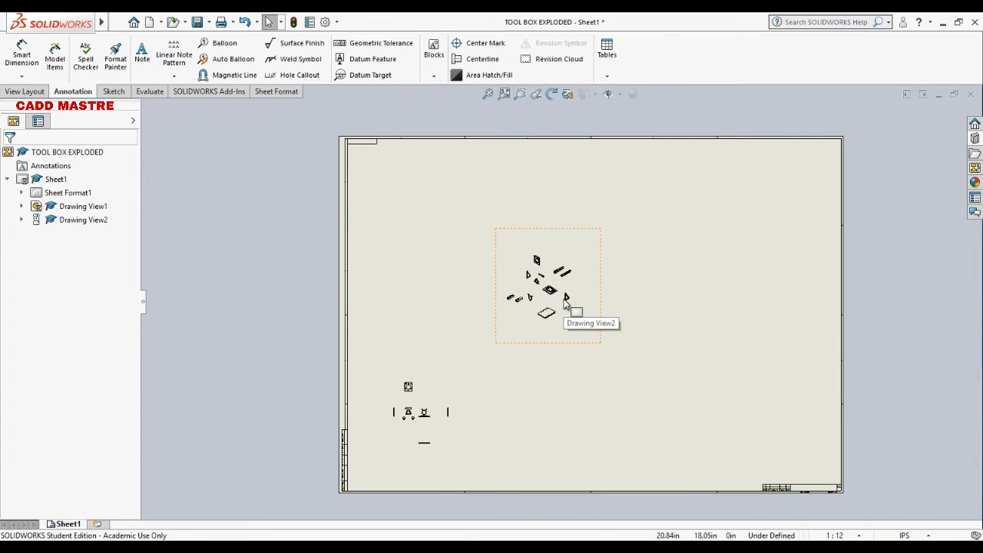
click(550, 309)
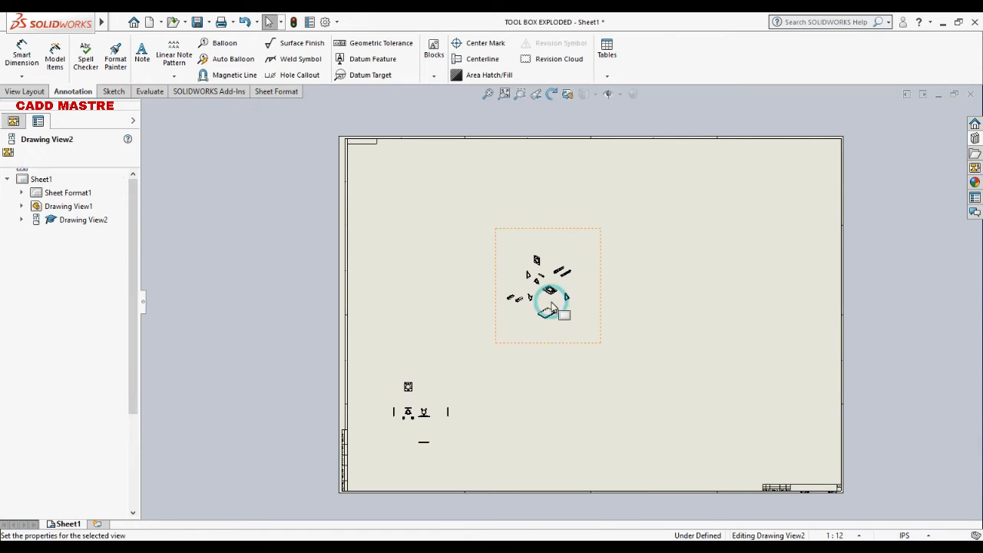
key(Delete)
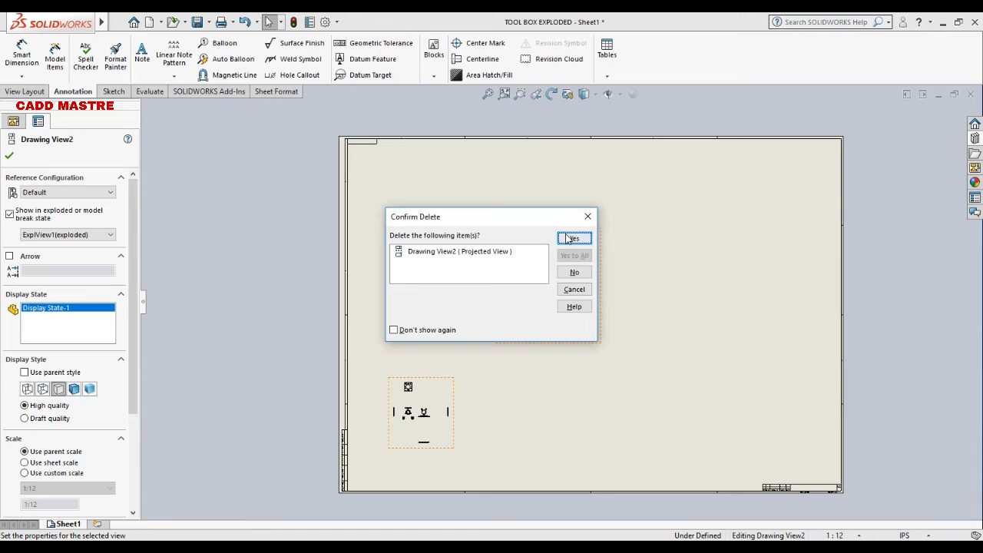
click(574, 238)
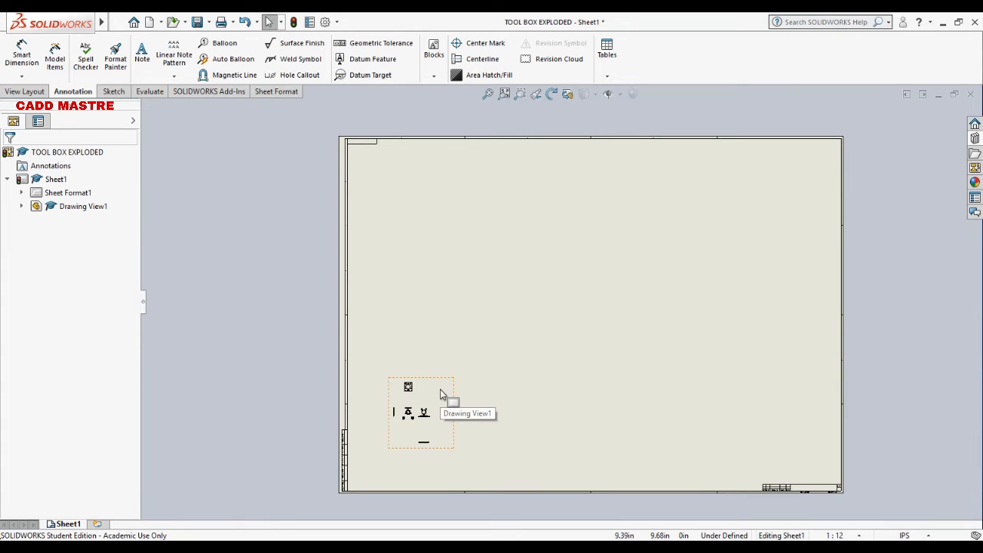
- Project an exploded isometric view from the front view in Shaded With Edges style and place it near the sheet's centre
click(55, 69)
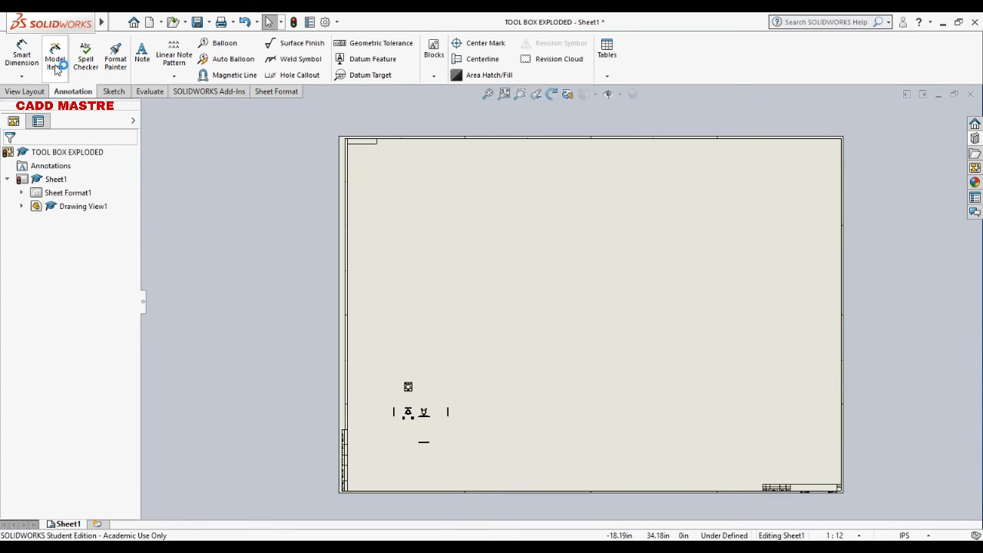
click(25, 92)
click(80, 65)
click(75, 431)
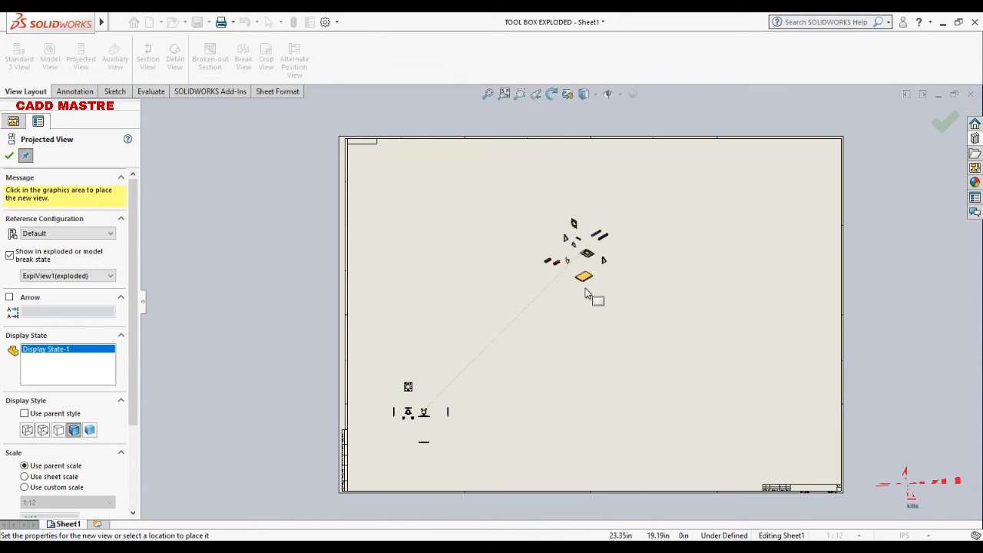
click(581, 287)
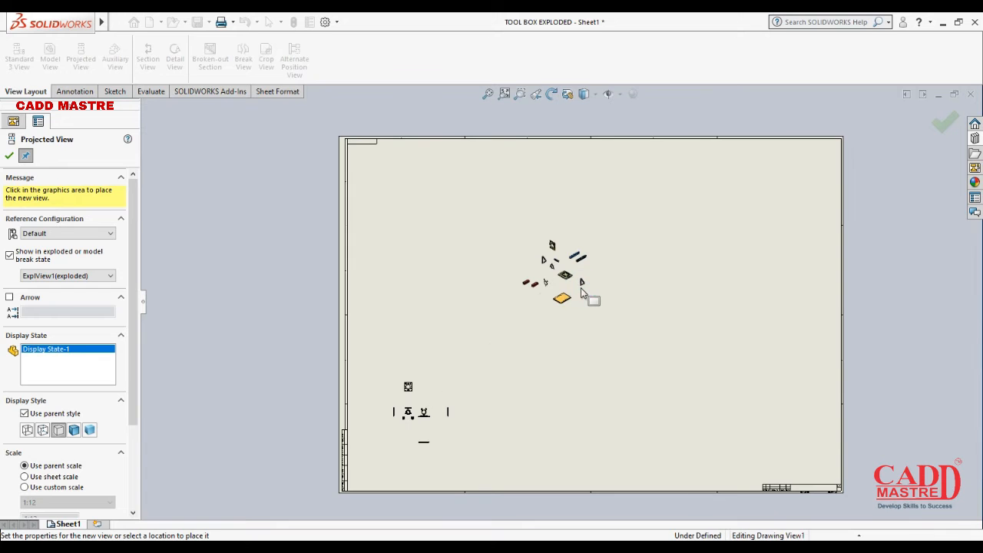
click(9, 155)
- Delete the unshaded front view, Drawing View1, near the sheet's lower-left corner
click(400, 431)
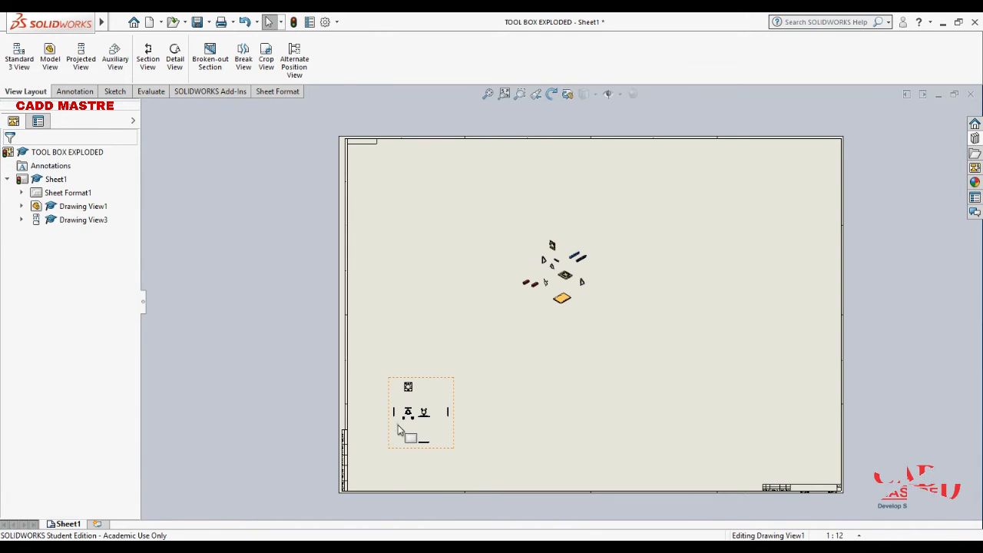
key(Delete)
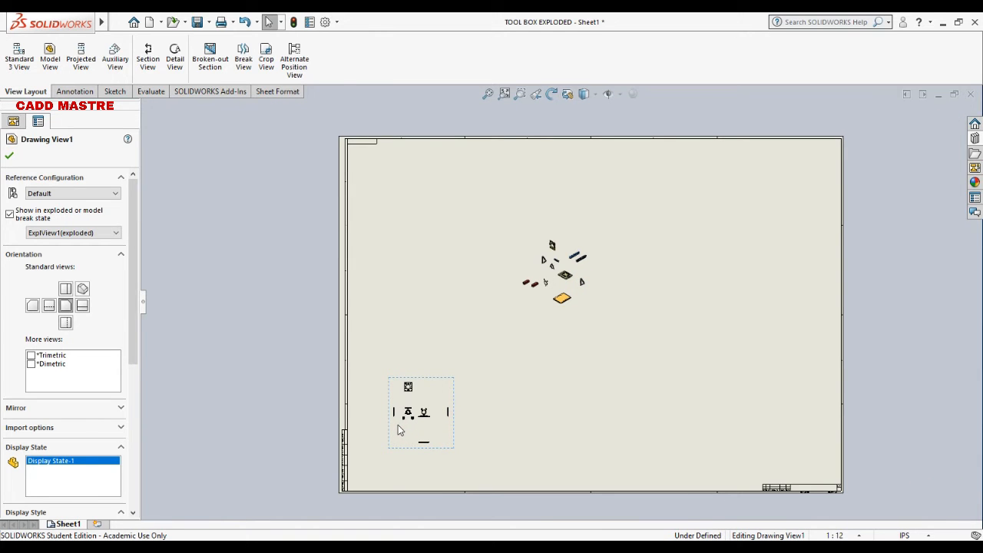
click(573, 239)
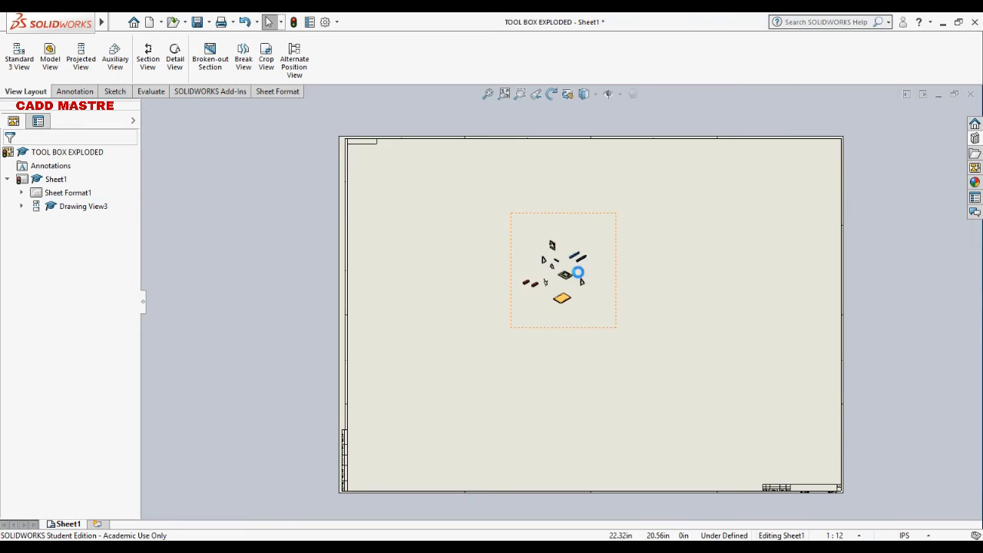
- Attach circular item-number balloons to the two red sliders in the exploded view, placing each balloon above its part
scroll(590, 270, down, 4)
scroll(524, 339, down, 3)
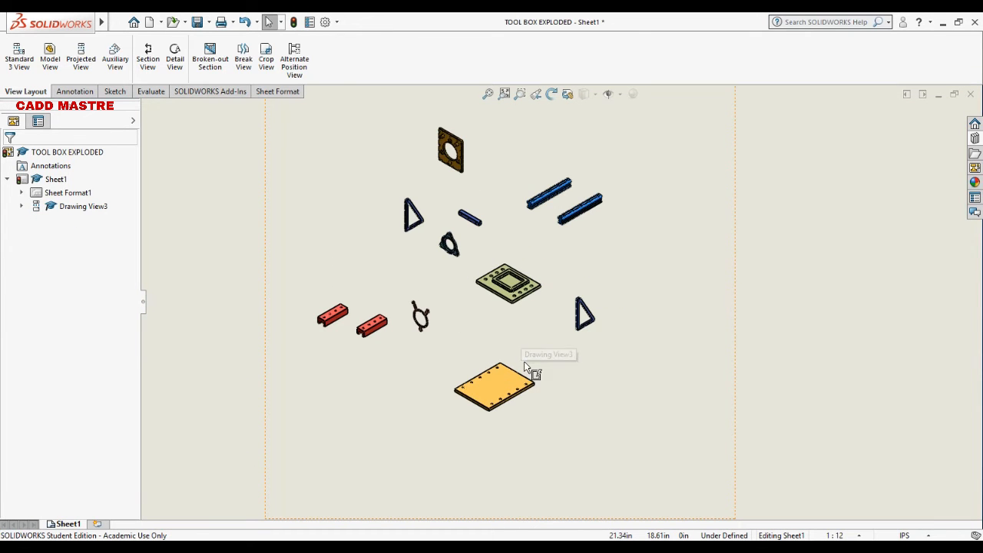
scroll(536, 293, down, 2)
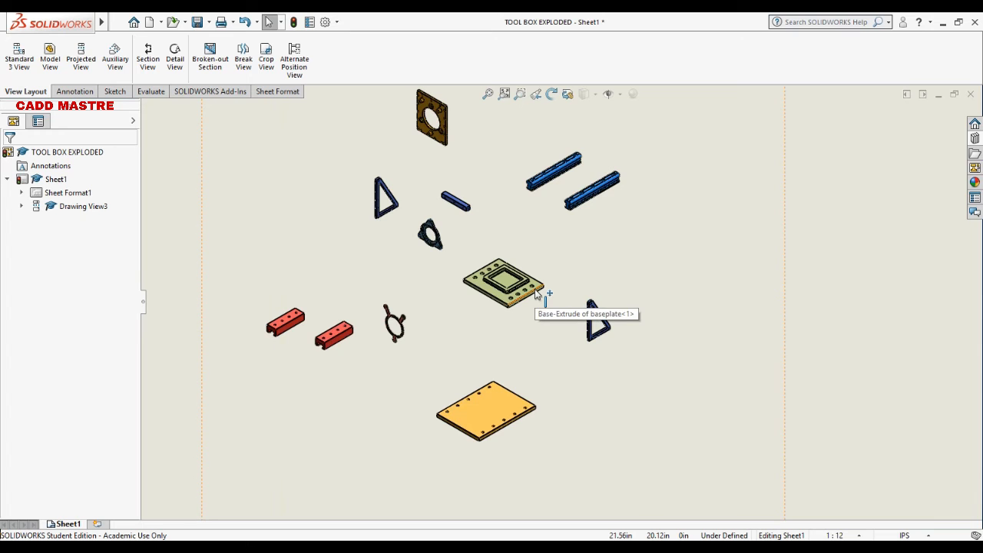
scroll(536, 290, up, 3)
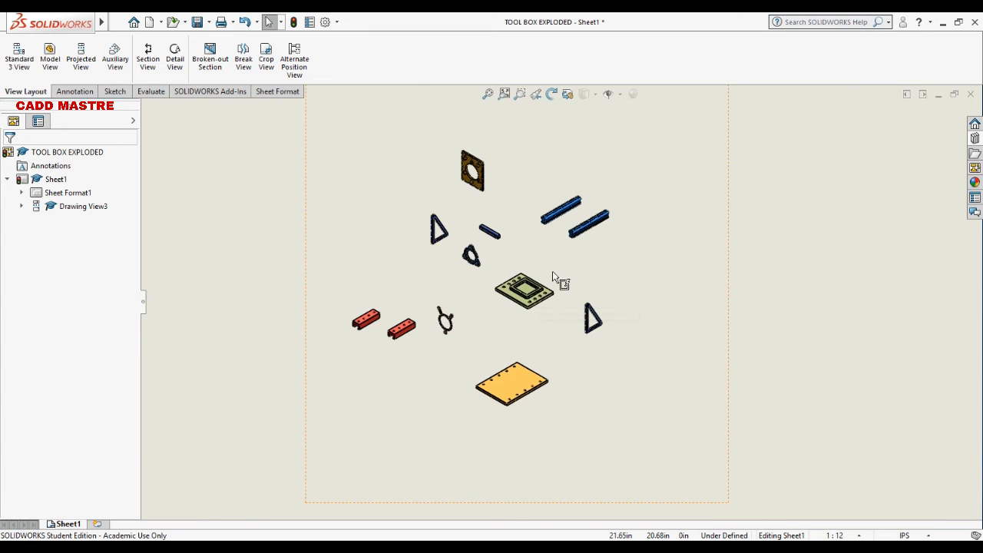
click(80, 93)
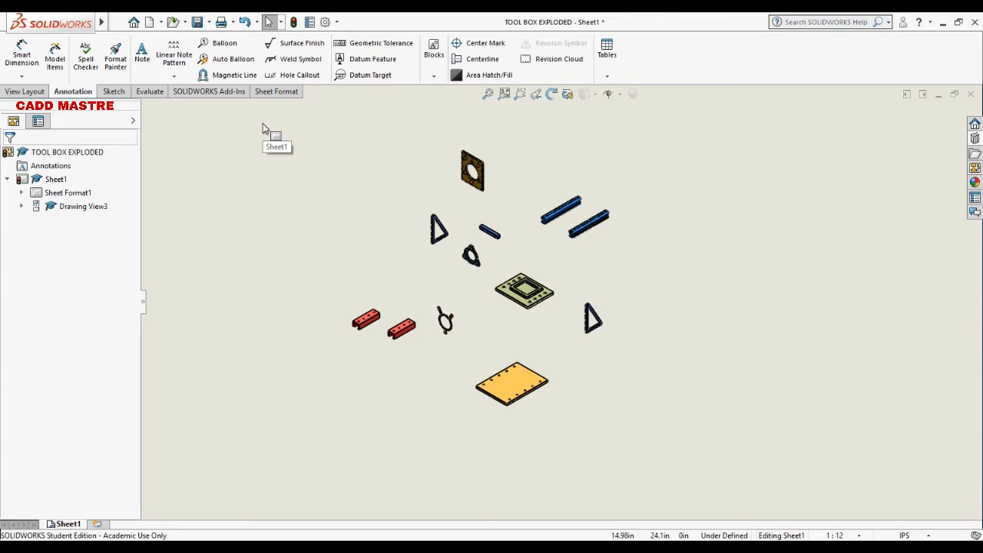
click(224, 43)
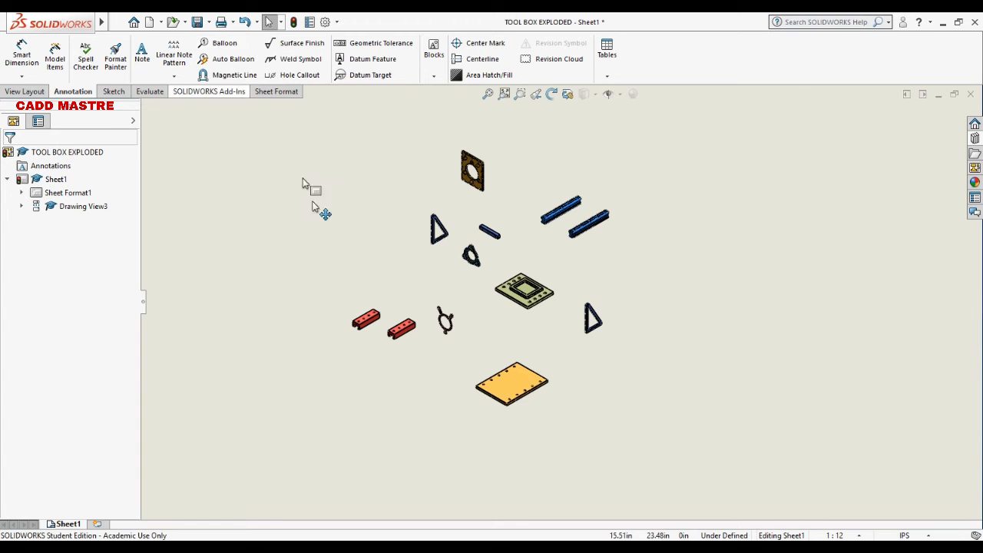
scroll(362, 279, down, 2)
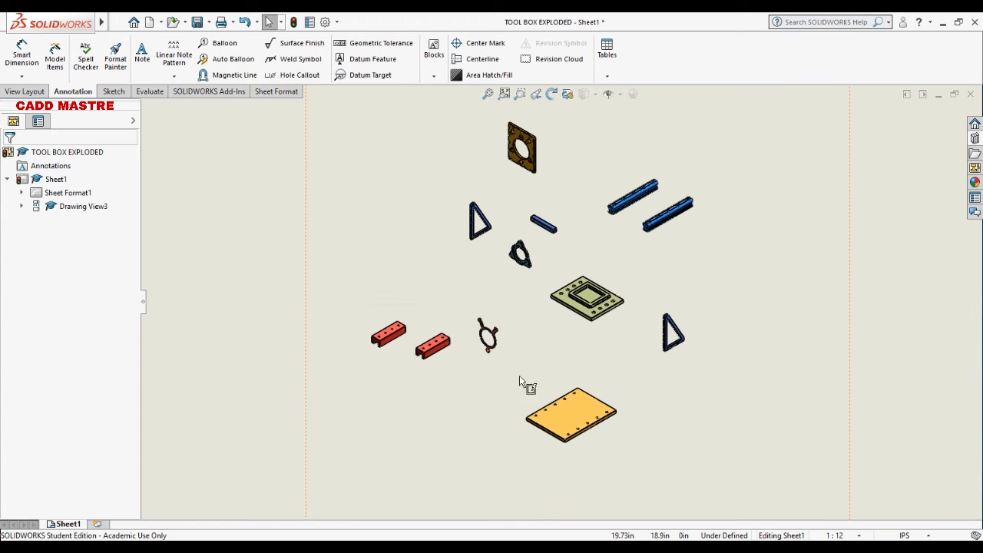
click(229, 45)
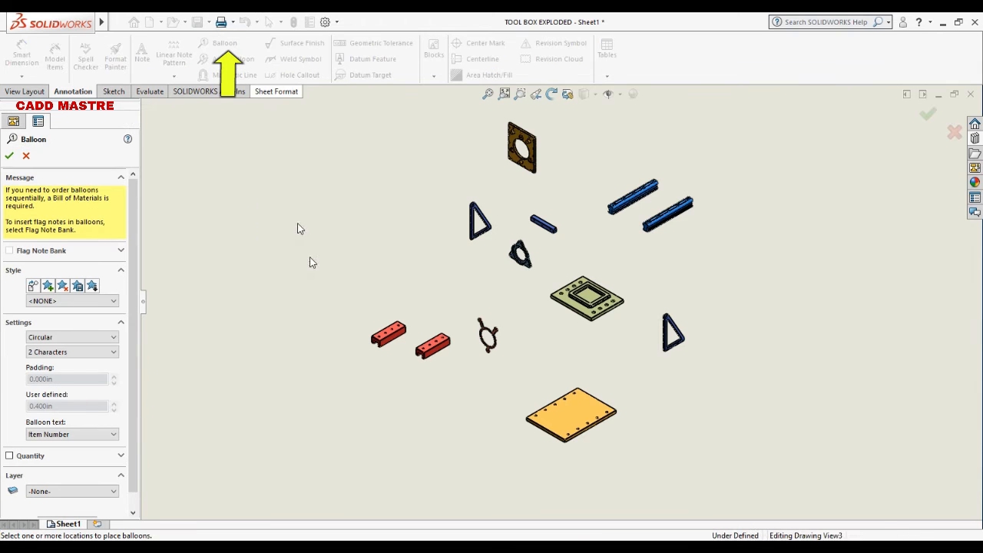
scroll(454, 385, down, 3)
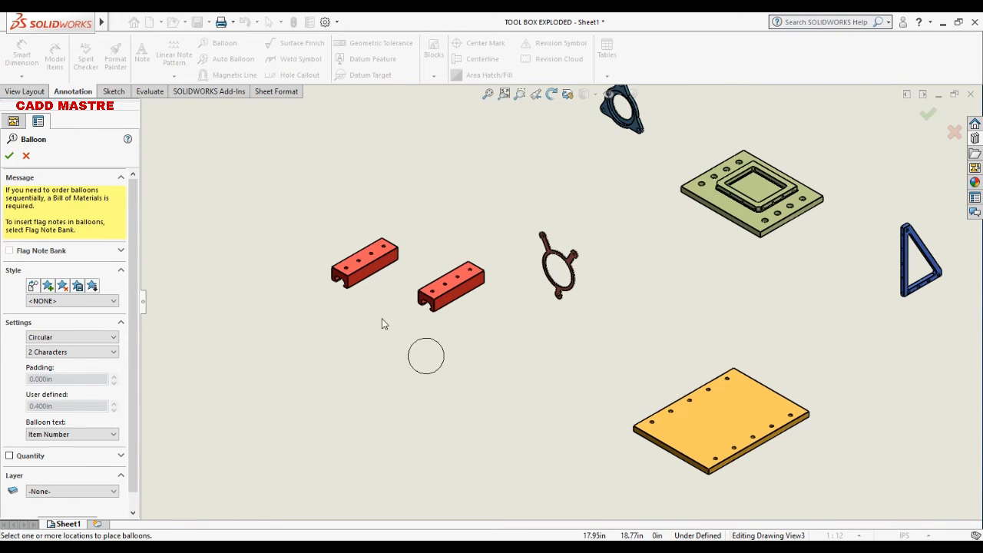
click(359, 260)
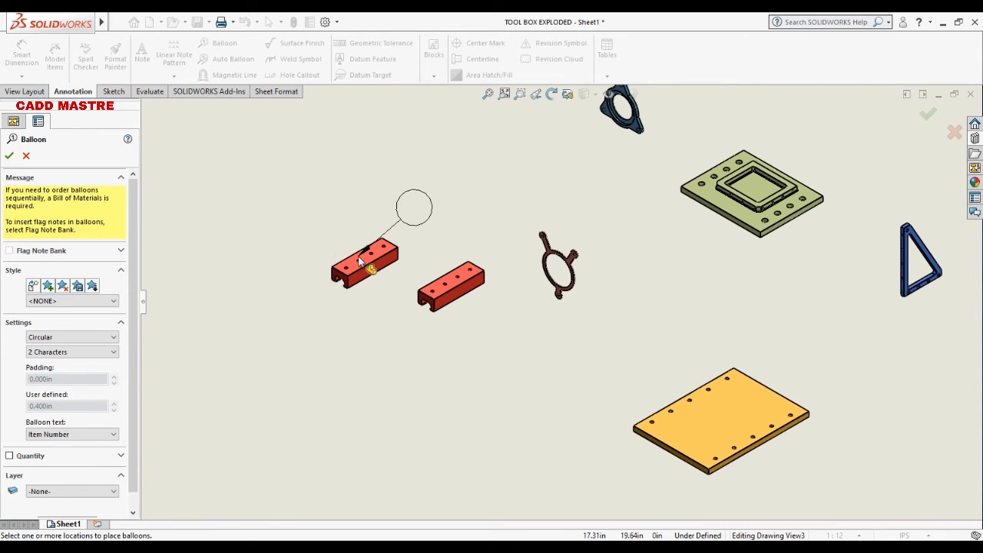
click(287, 196)
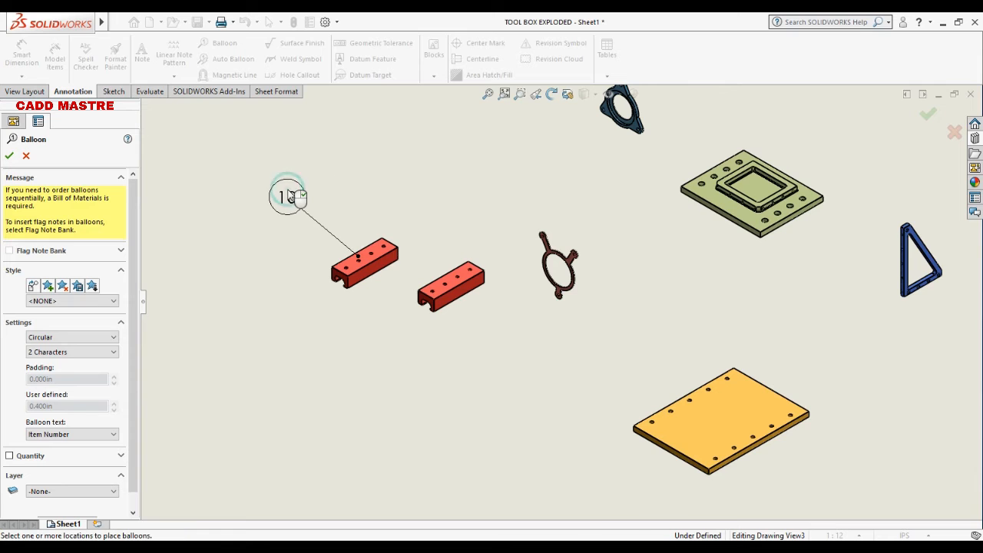
click(461, 269)
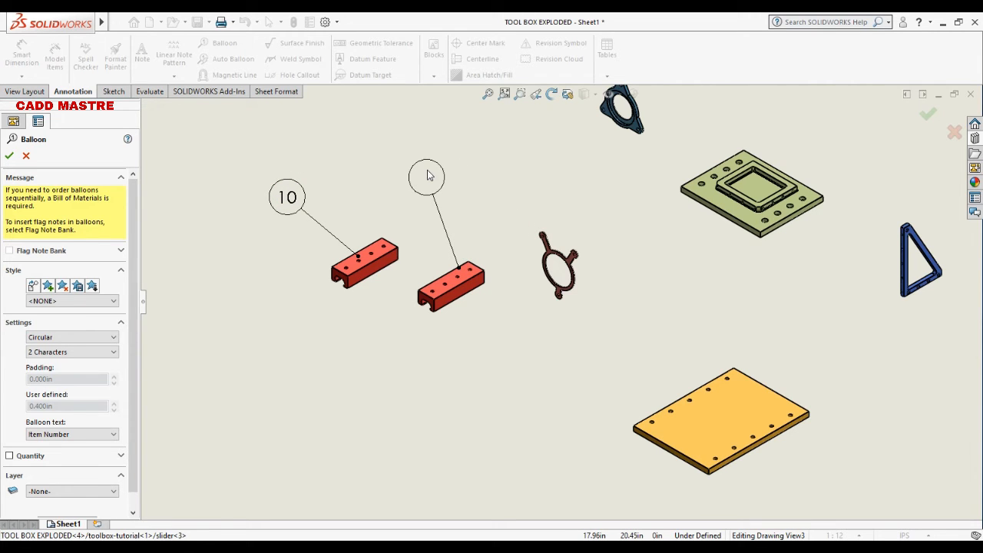
click(428, 176)
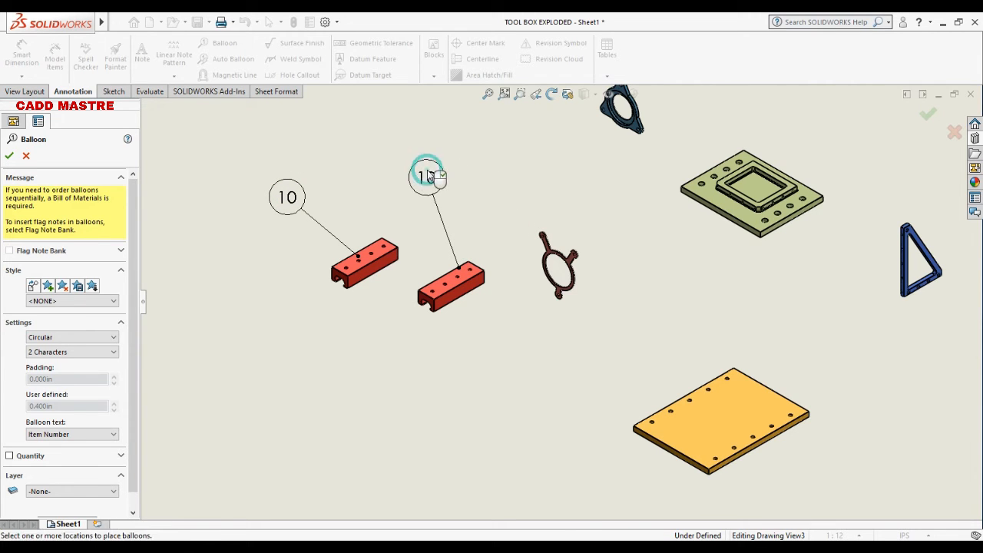
- Add item-number balloons to the yellow table plate and the ring-shaped filterholder, placing them above and left of the parts
click(680, 420)
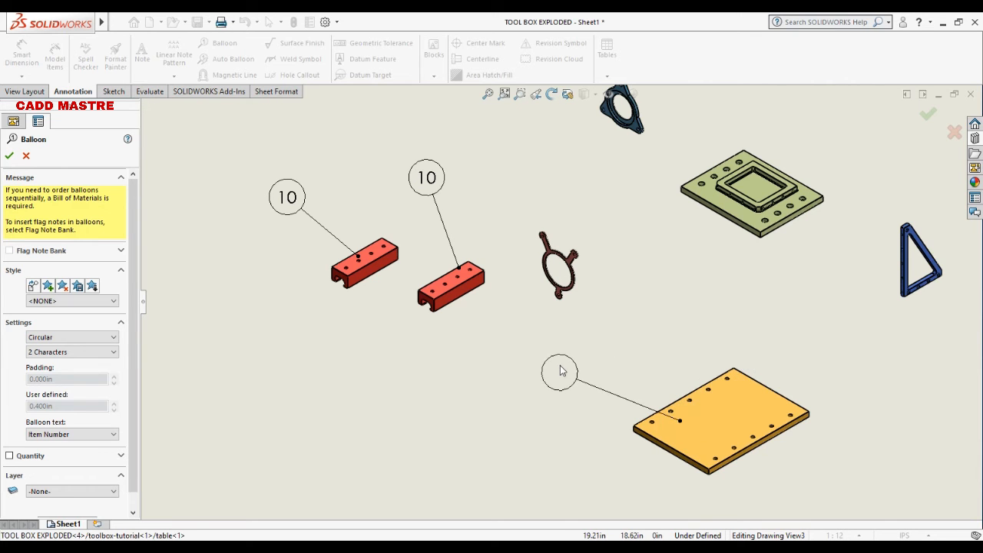
click(560, 371)
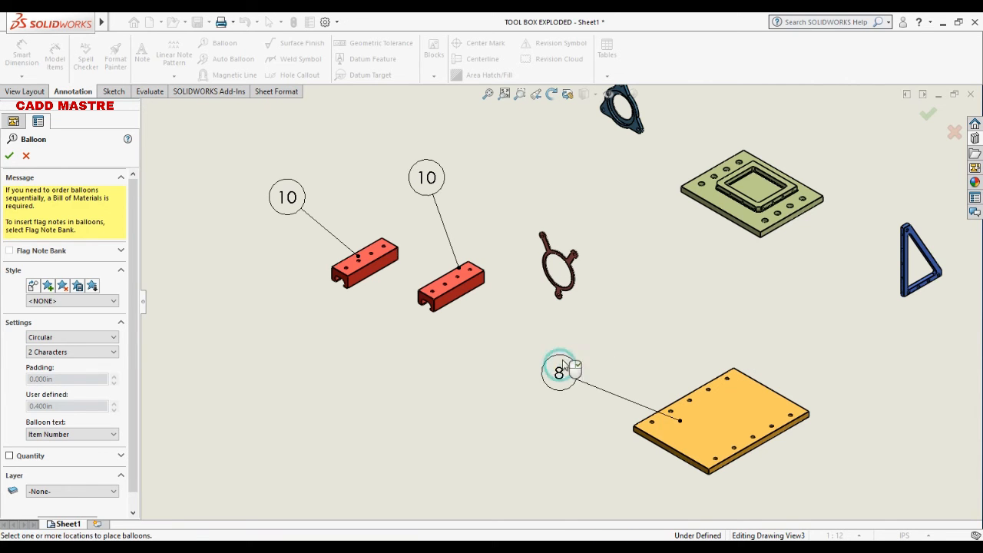
click(553, 244)
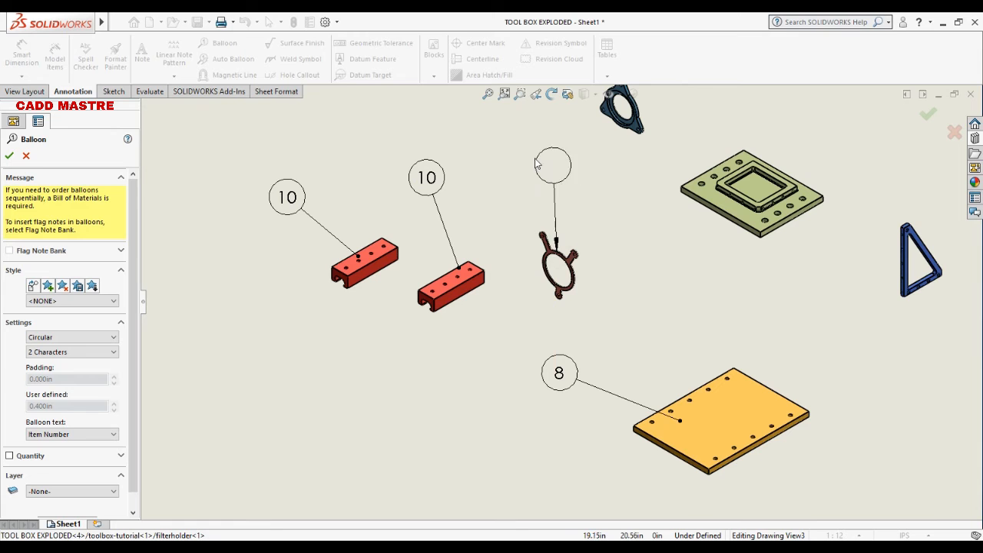
click(527, 163)
- Add item-number balloons to the triangular bracket right of the green baseplate and to the baseplate itself
scroll(621, 244, up, 5)
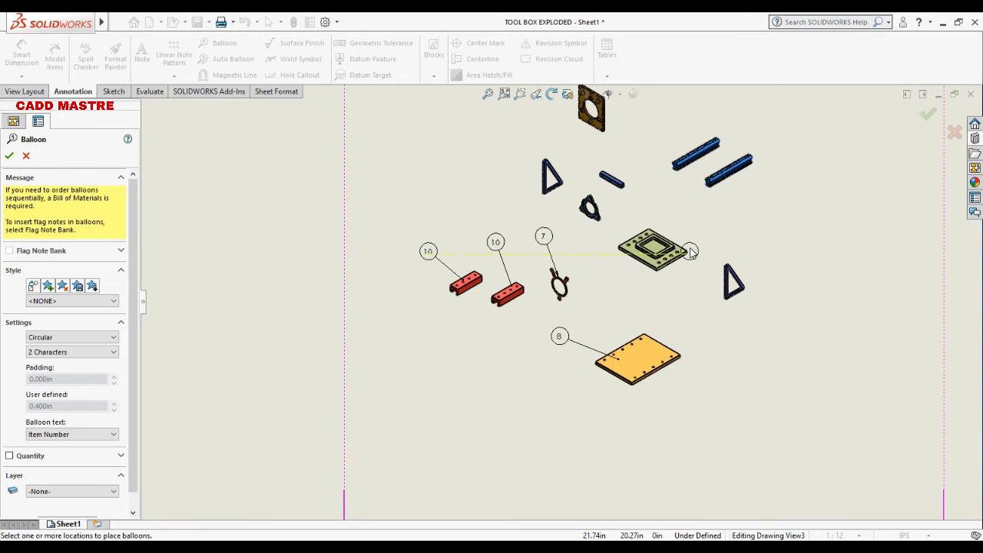
click(734, 295)
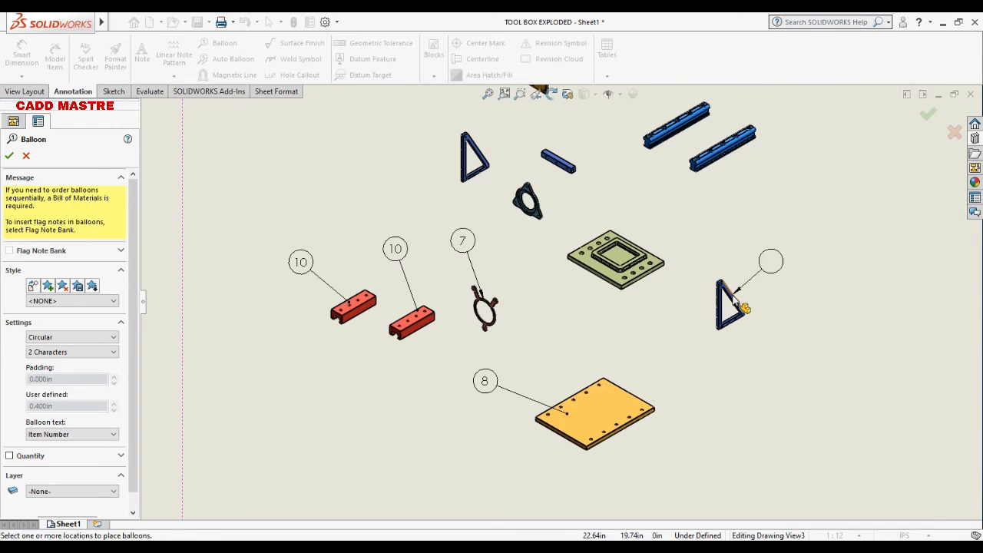
click(776, 249)
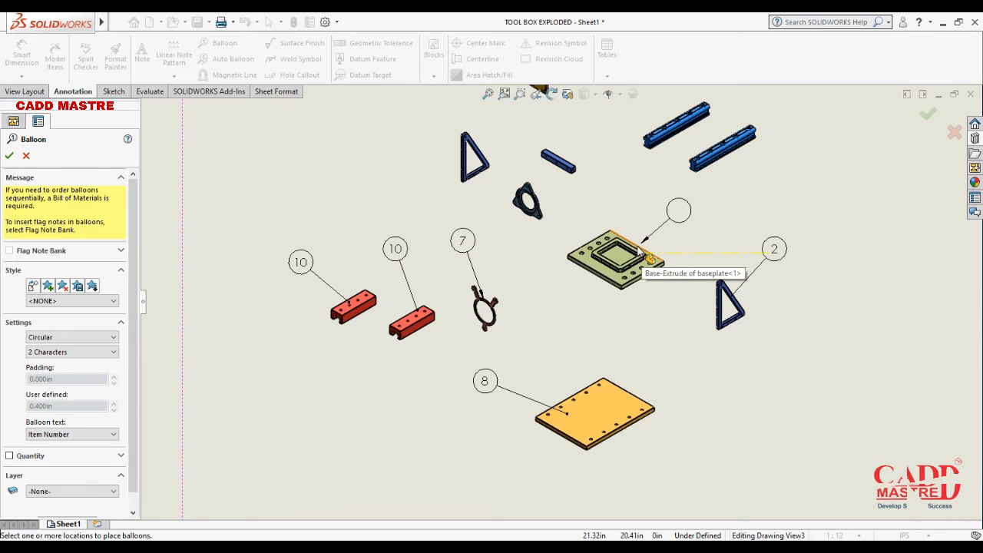
click(648, 260)
click(655, 206)
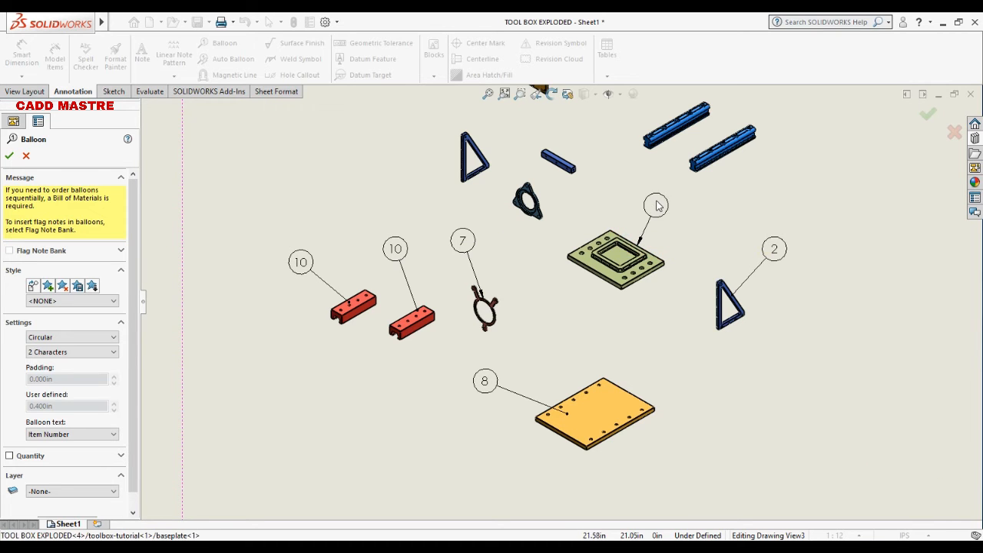
- Balloon the triangular bracket in the upper left of the exploded view and the lensholder, with the lensholder's balloon below it
click(466, 158)
click(391, 126)
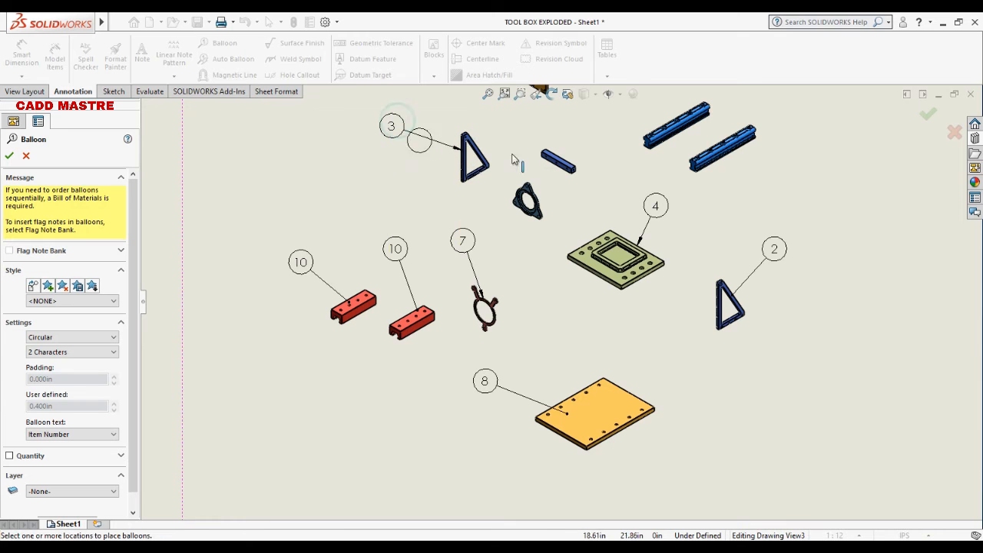
click(529, 186)
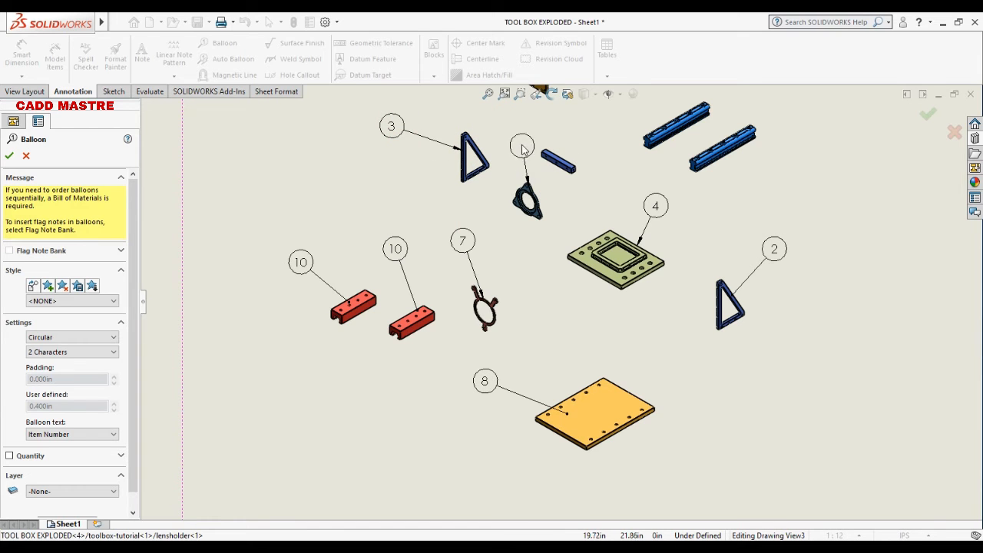
click(524, 256)
- Balloon the short blue crossbar and the brown square plate at the top of the exploded view, placing both balloons upper left
click(556, 153)
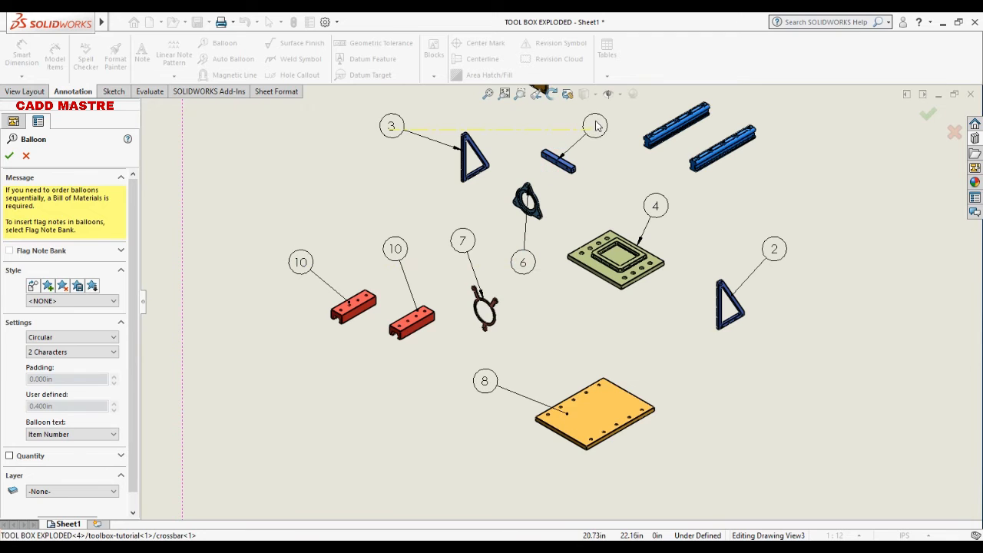
click(501, 126)
key(z)
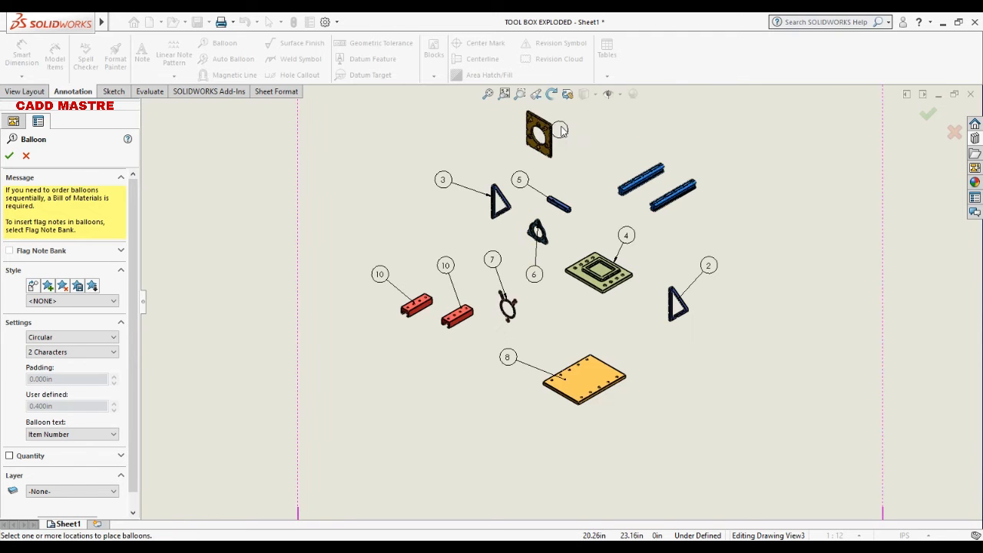
scroll(561, 132, down, 2)
click(540, 177)
click(486, 147)
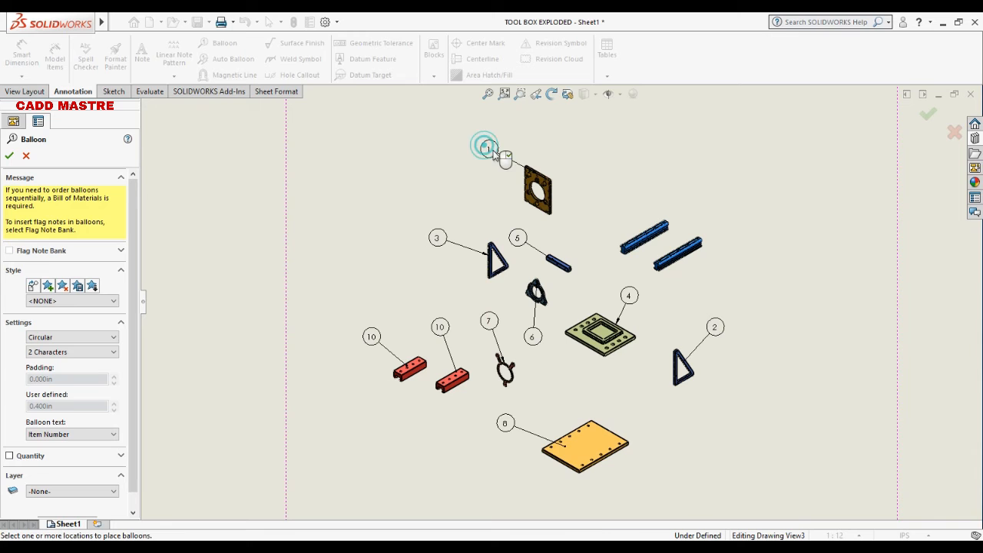
- Add item-number balloons to the two long blue rails, placing each balloon above its rail
click(652, 228)
click(628, 175)
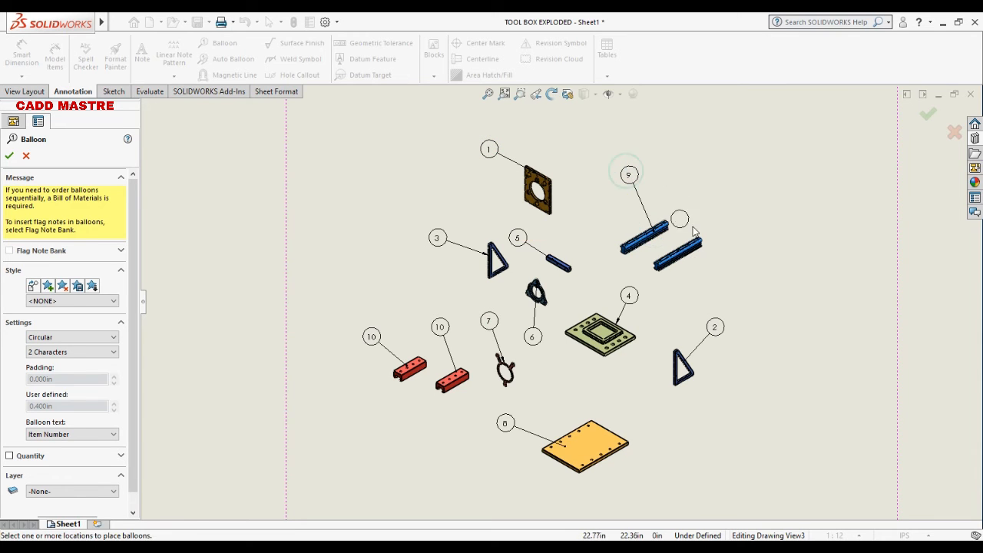
click(691, 243)
click(715, 175)
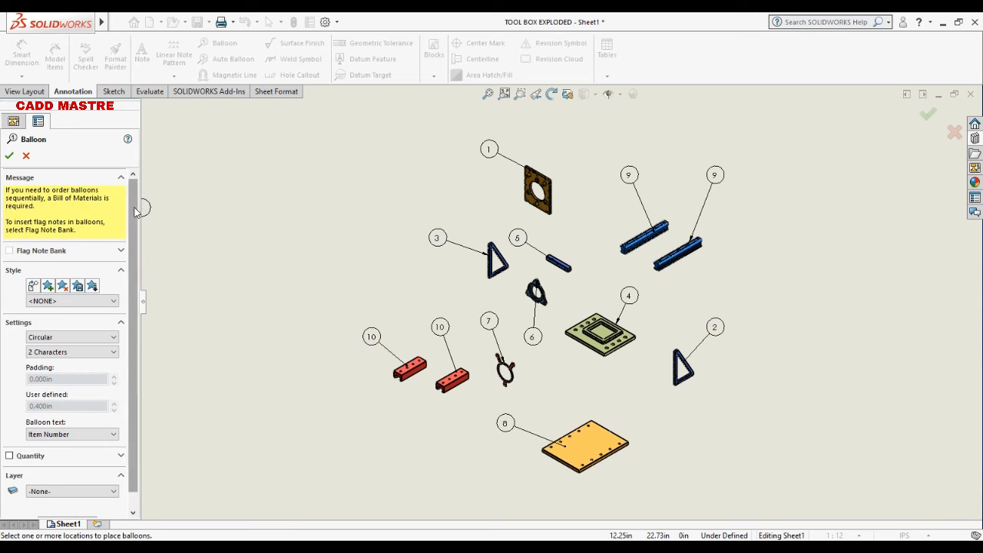
- Try the Triangle, Box, Diamond and Hexagon balloon shapes, ending back on Circular
scroll(129, 247, down, 1)
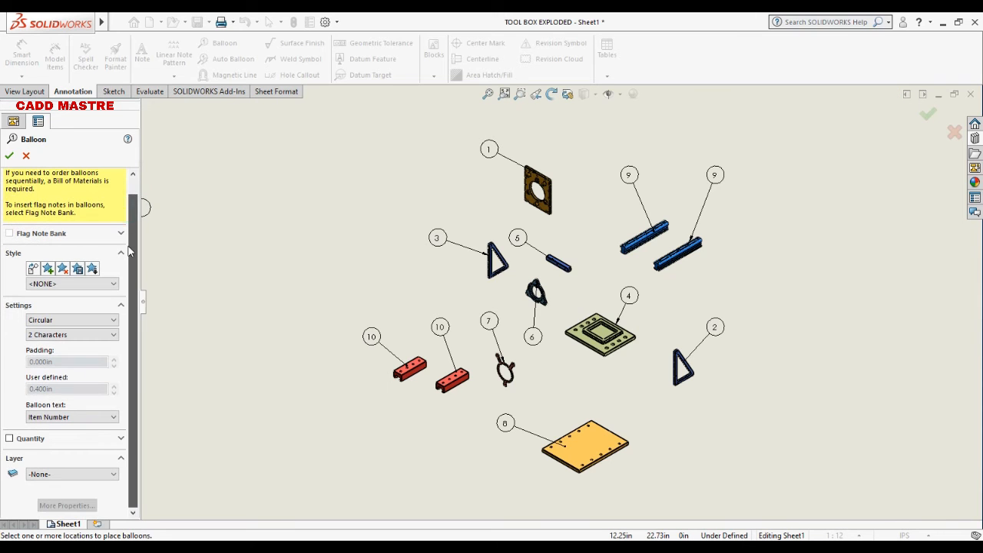
click(113, 321)
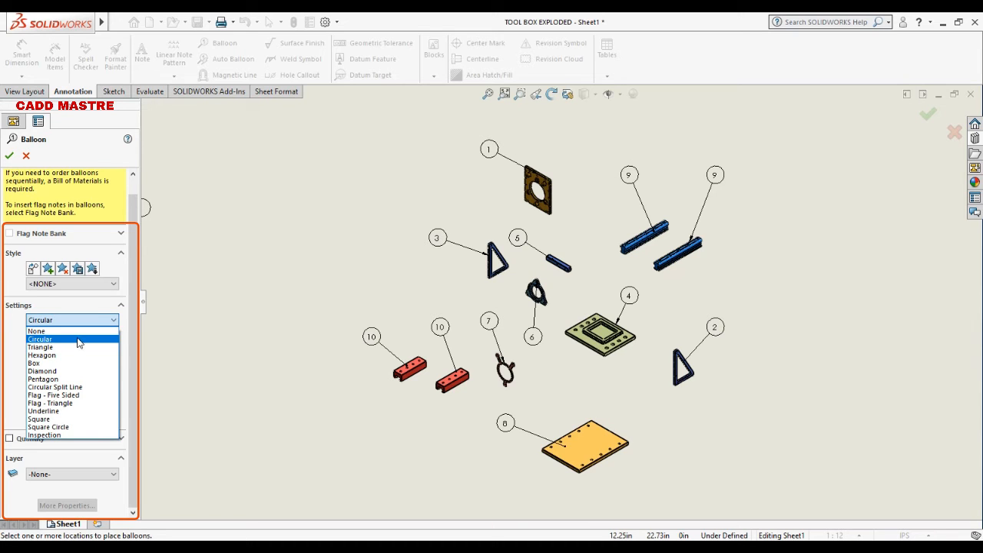
click(71, 347)
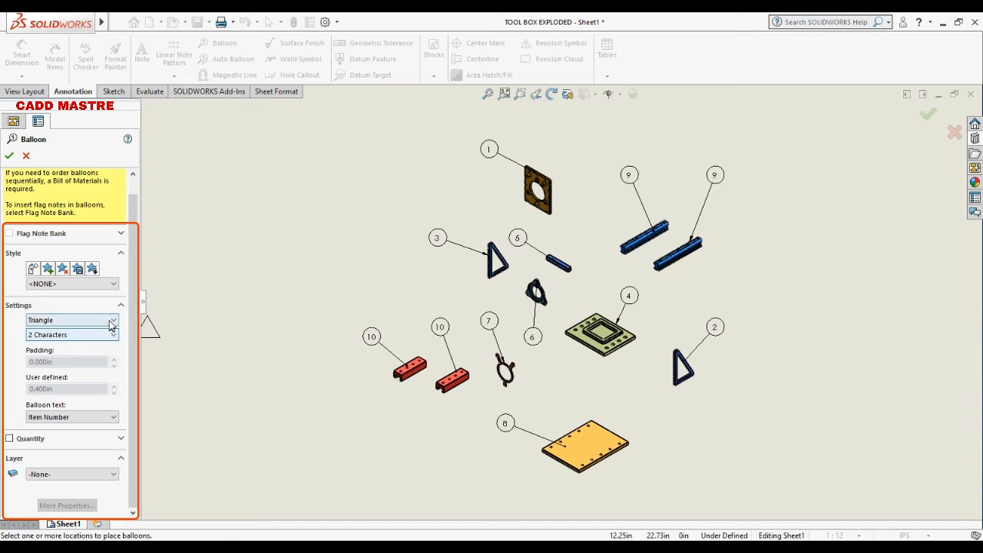
click(111, 321)
click(68, 364)
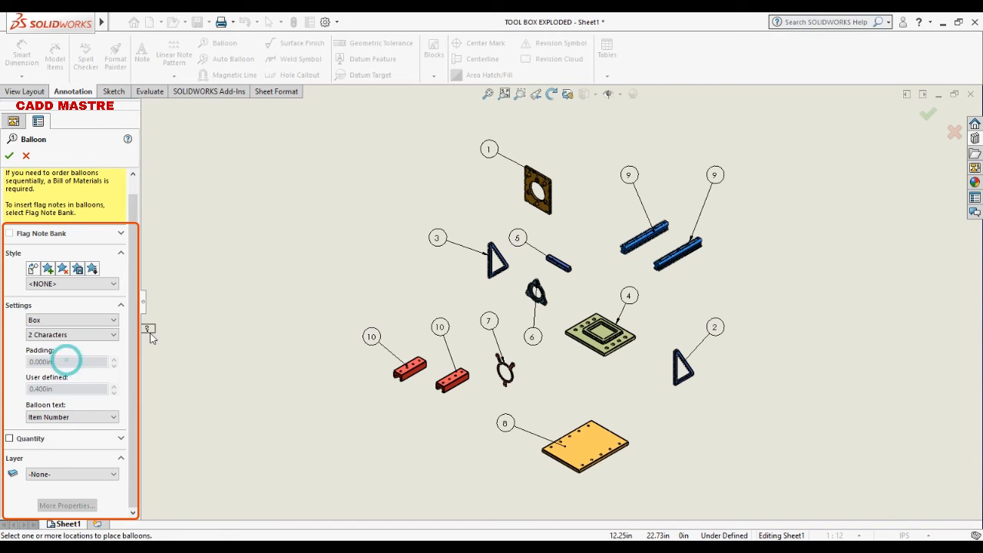
click(112, 320)
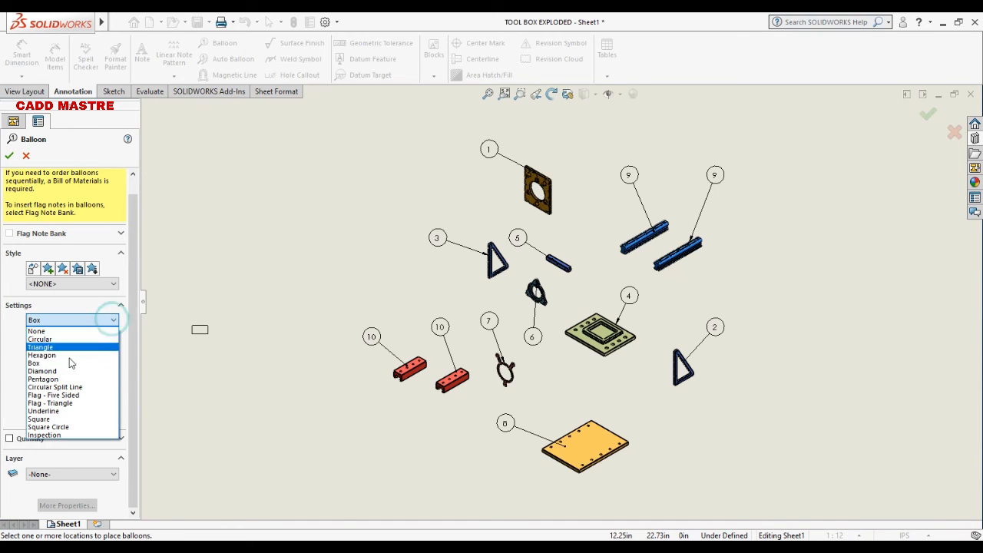
click(64, 371)
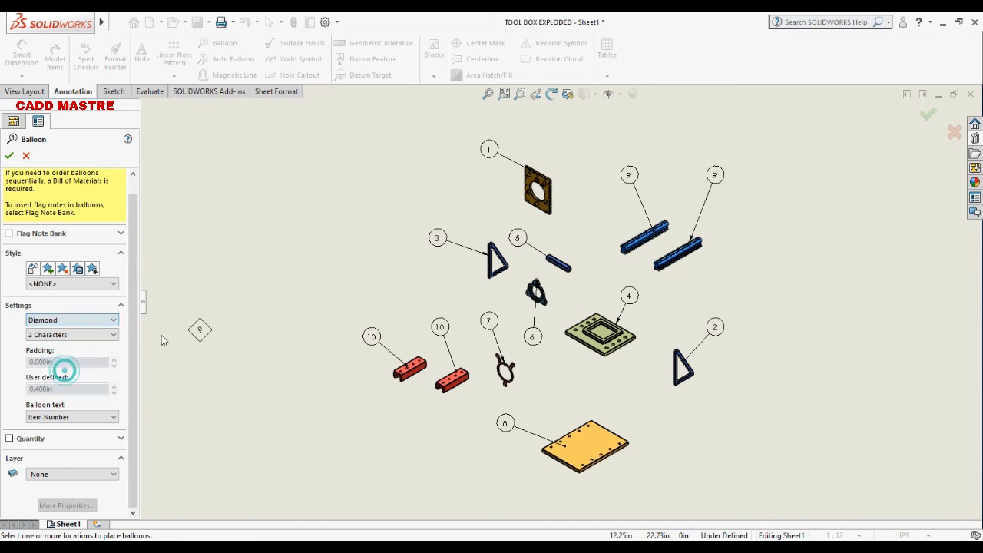
click(114, 320)
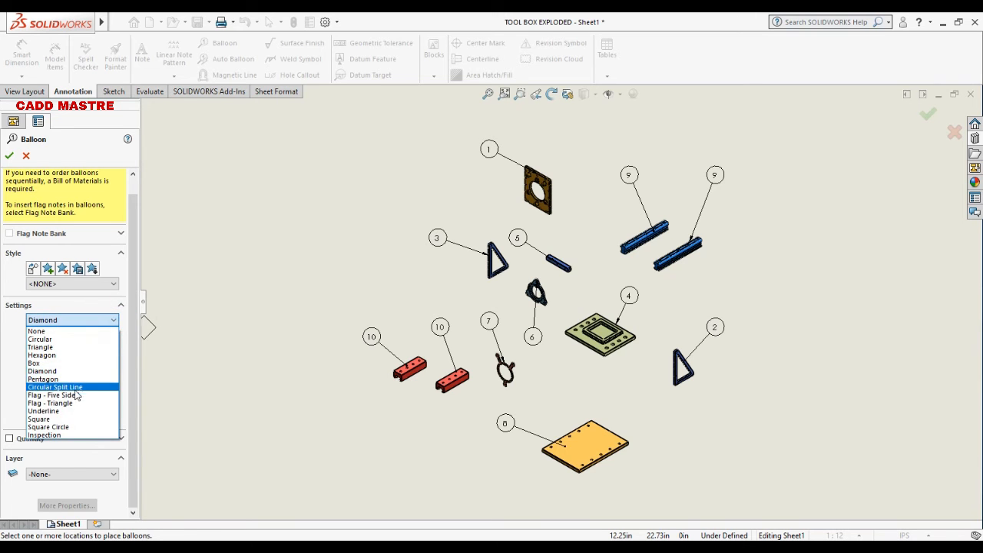
click(55, 355)
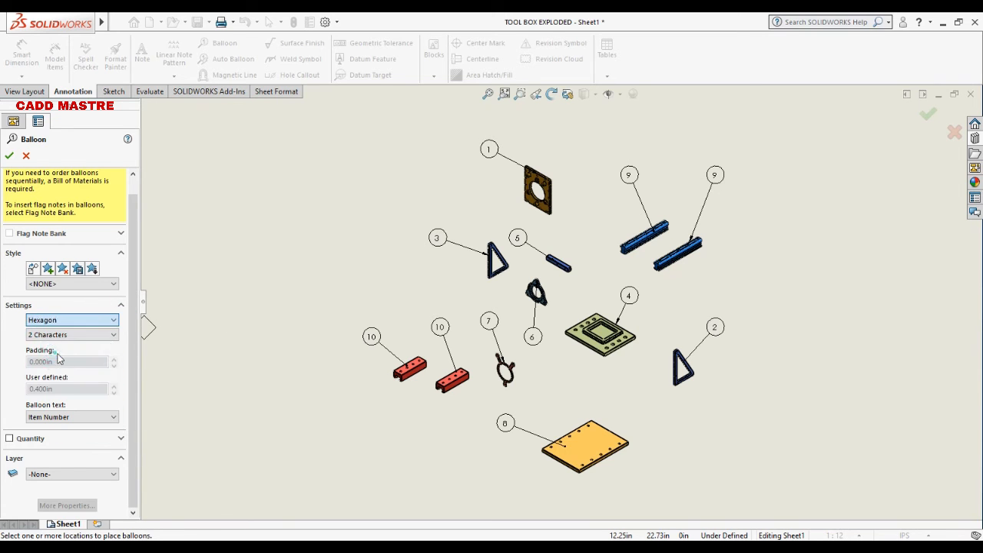
click(113, 320)
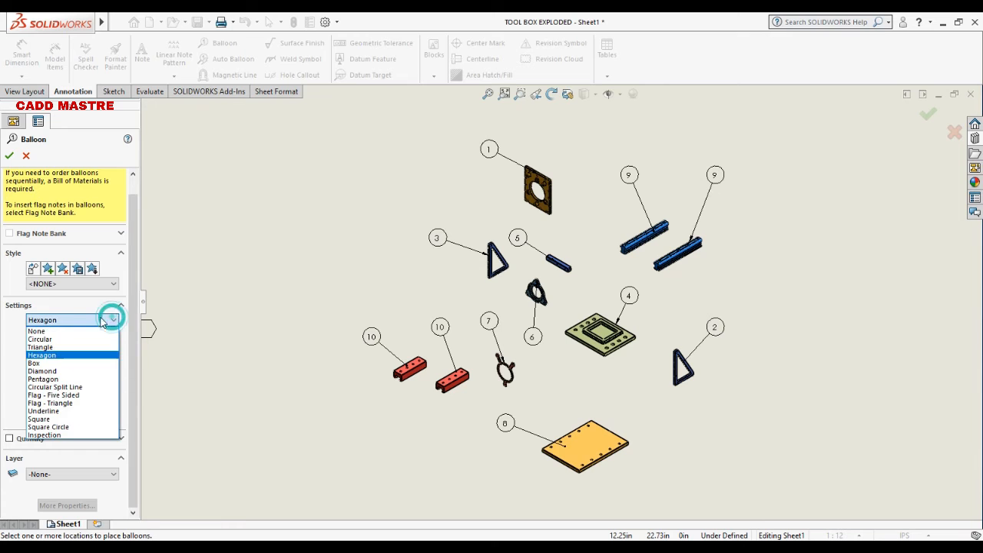
click(63, 340)
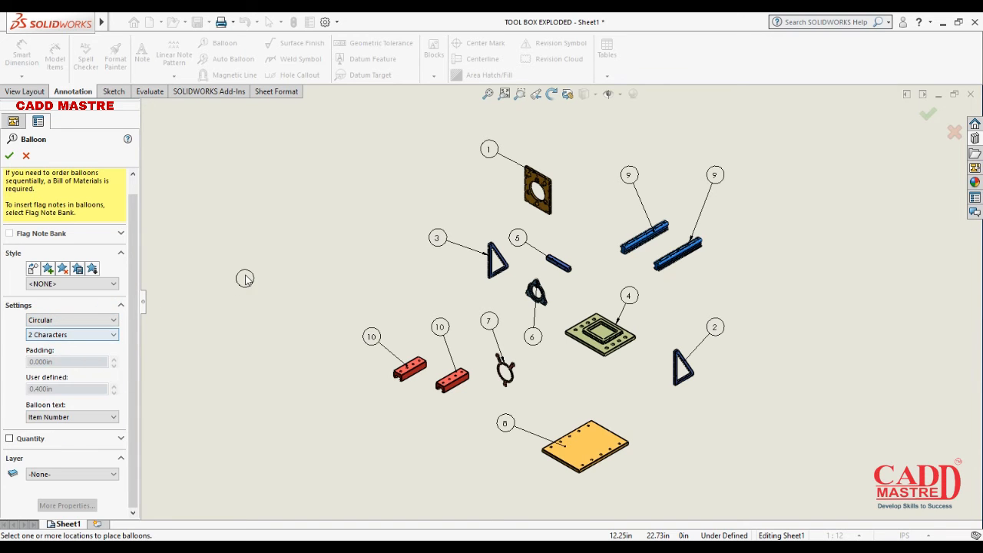
- Look through the available balloon sizes, keep 2 Characters, and finish the Balloon command
click(114, 336)
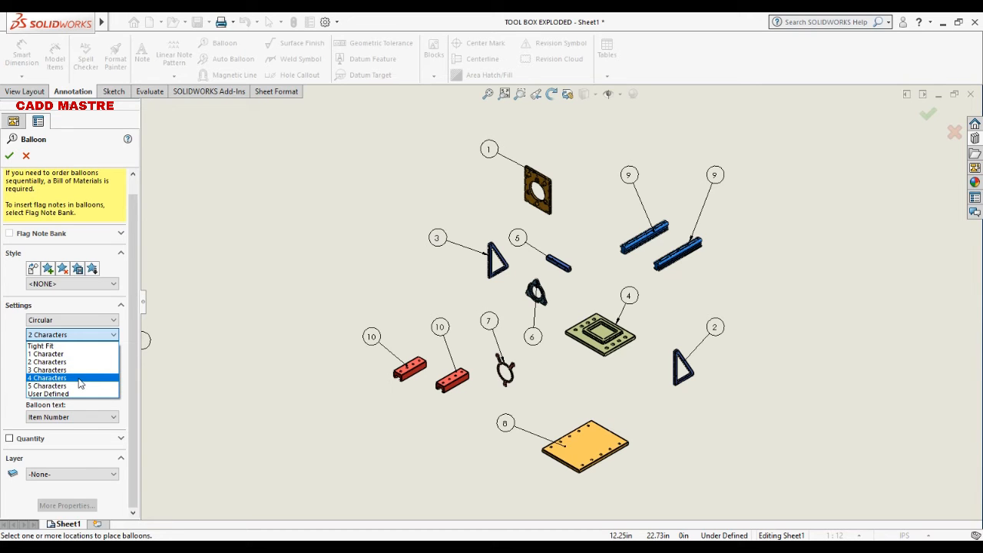
click(113, 335)
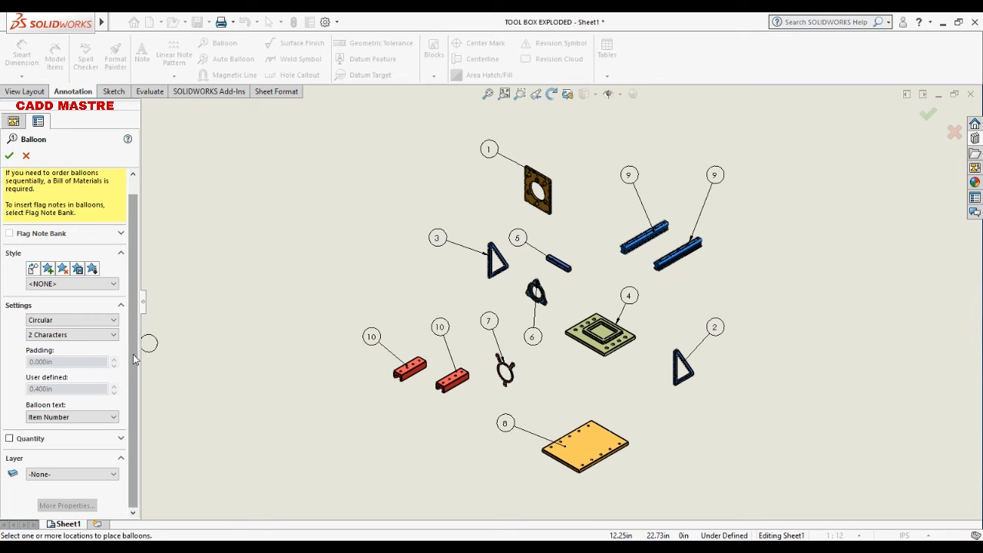
click(9, 155)
scroll(550, 327, down, 3)
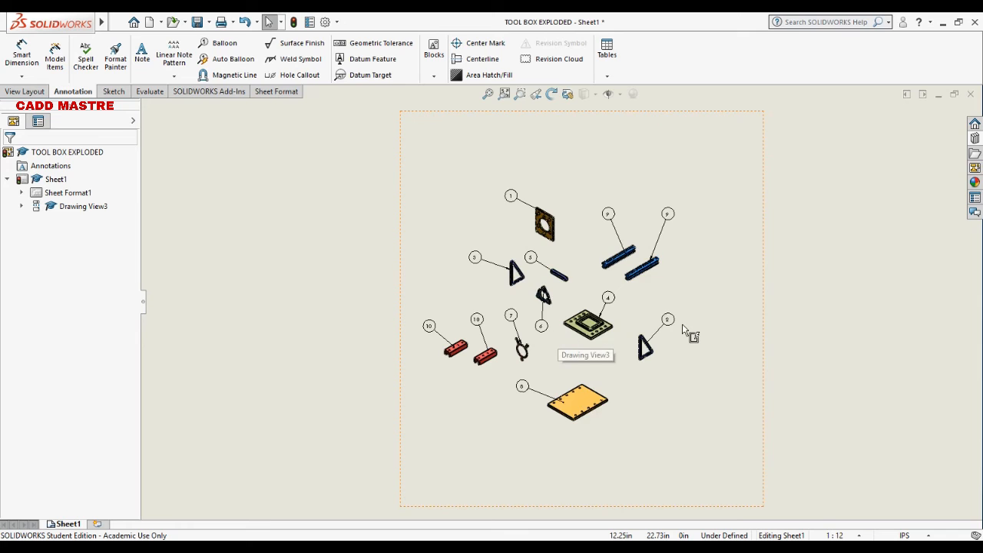
scroll(684, 329, up, 2)
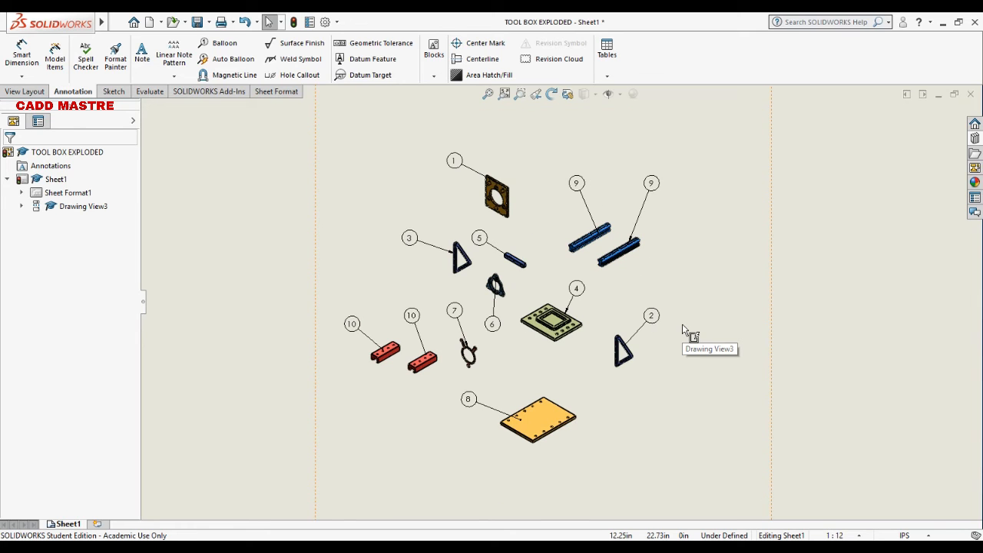
scroll(684, 329, down, 1)
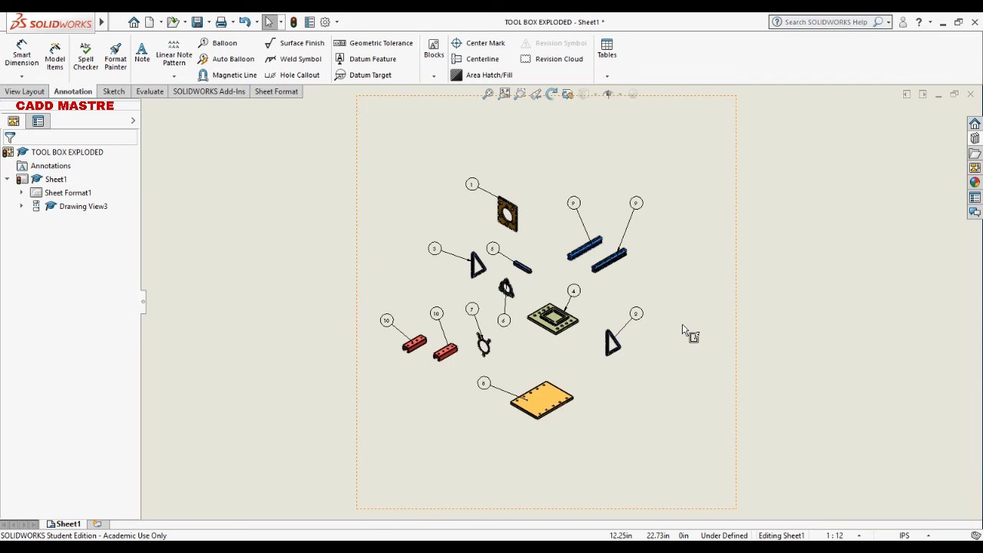
scroll(683, 329, up, 1)
scroll(684, 328, up, 1)
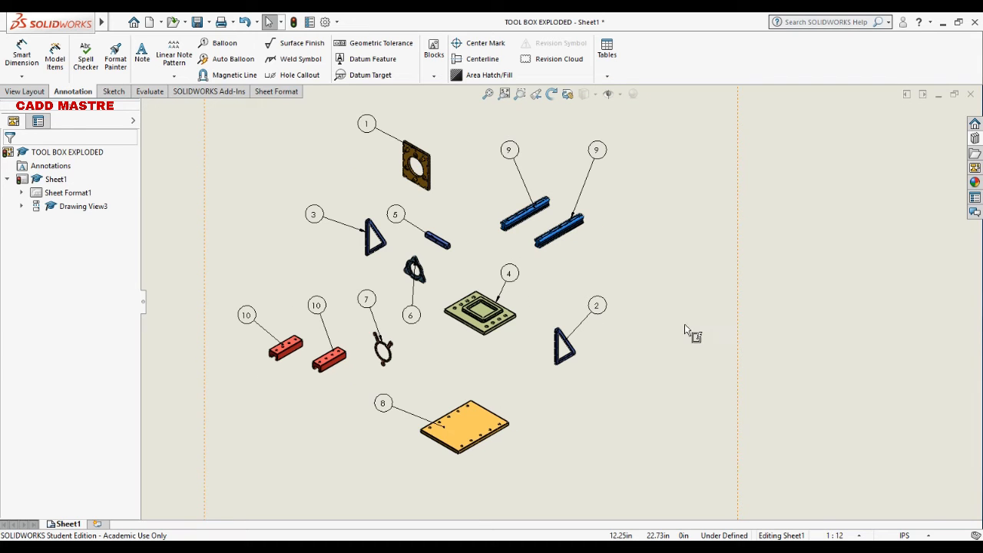
scroll(720, 268, up, 1)
scroll(720, 268, down, 2)
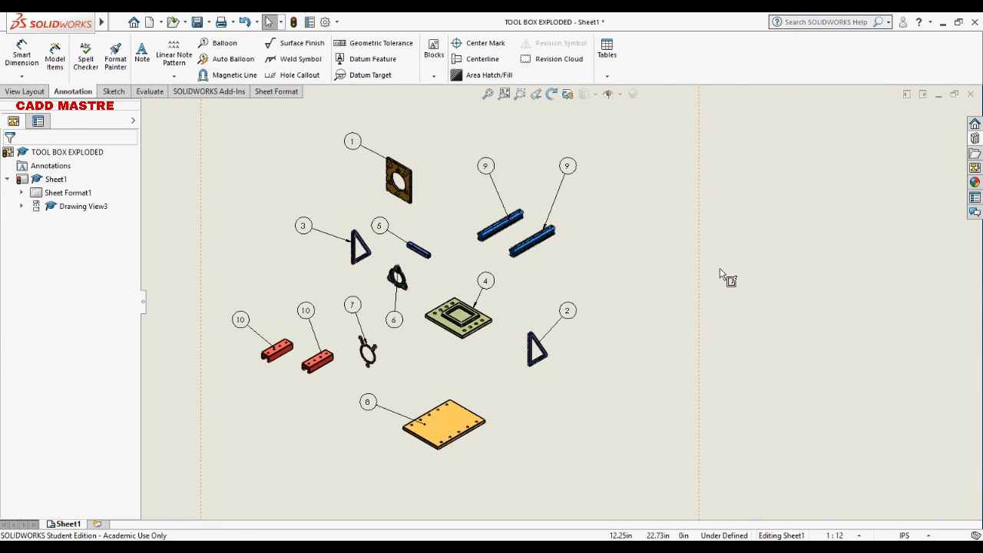
- Start a Bill of Materials based on the exploded isometric view
click(613, 77)
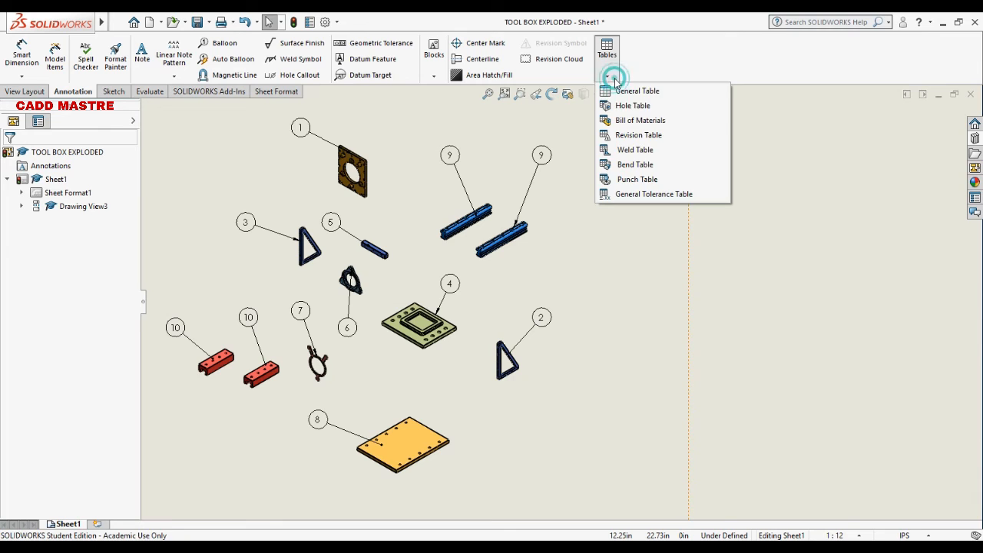
click(635, 123)
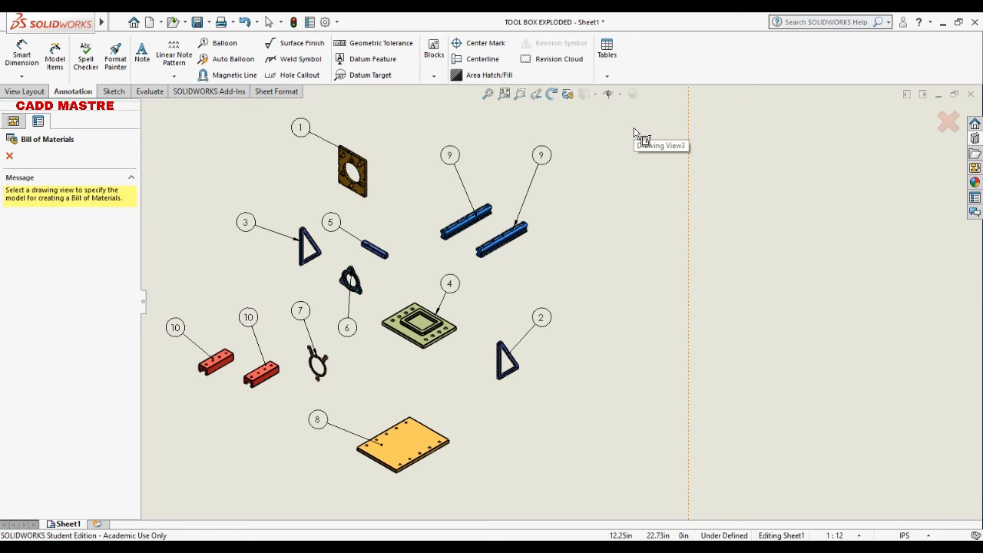
click(638, 314)
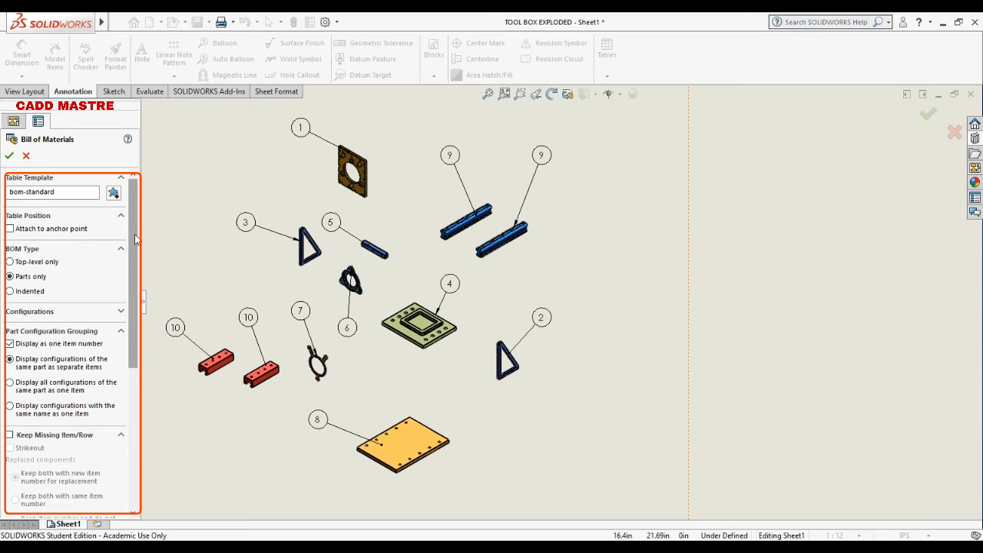
- Review the Bill of Materials settings for BOM type, configurations, part grouping, missing items, item numbers, border, layer and text format
scroll(135, 239, down, 1)
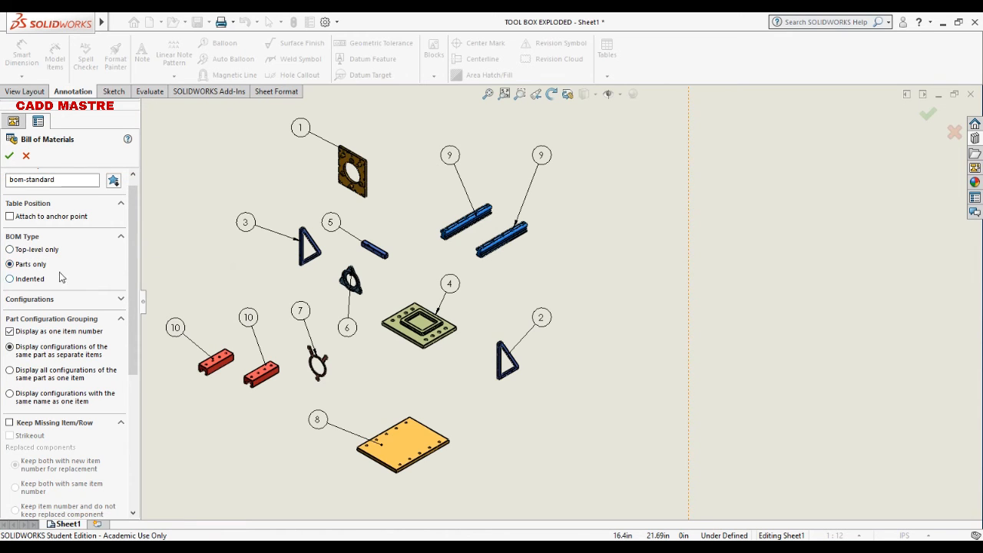
click(121, 300)
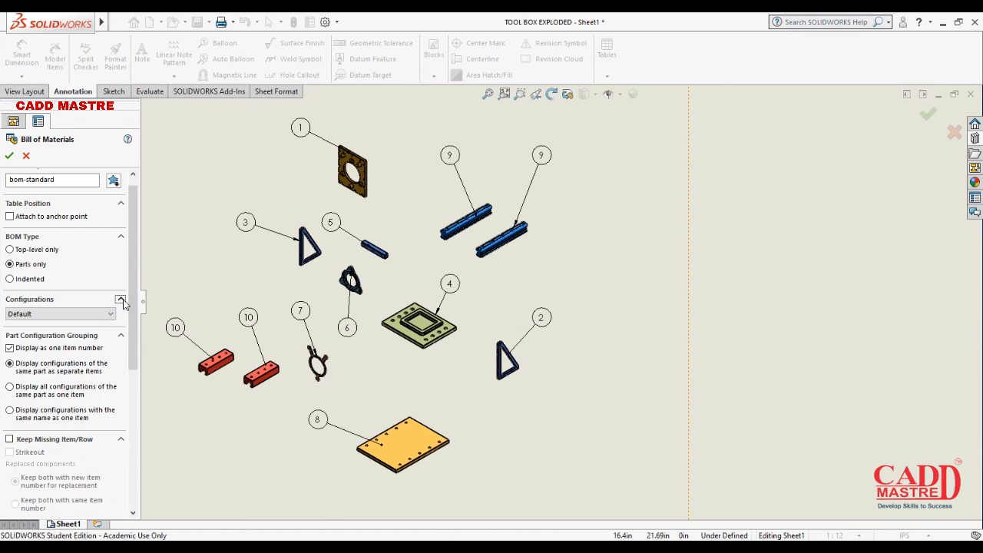
drag(136, 295, 129, 318)
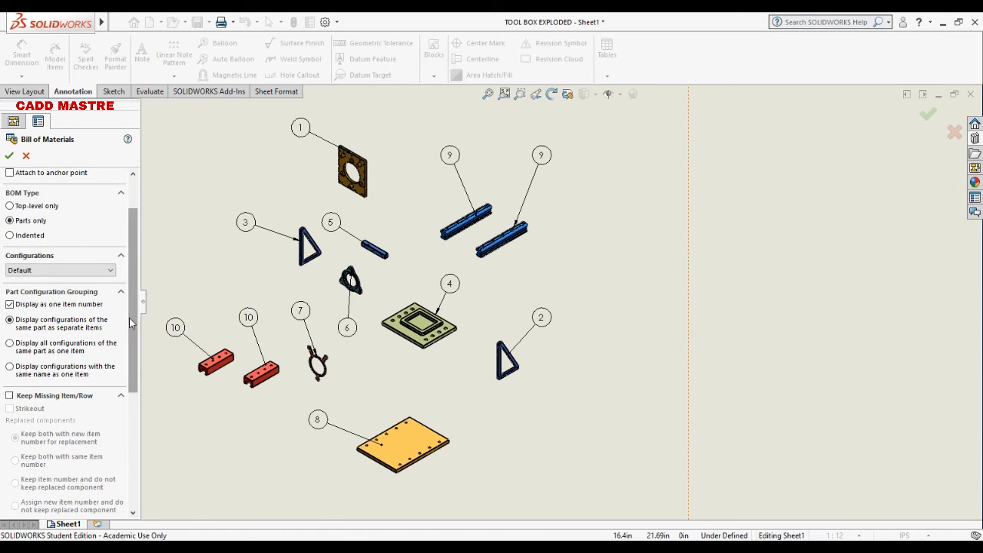
drag(129, 318, 131, 330)
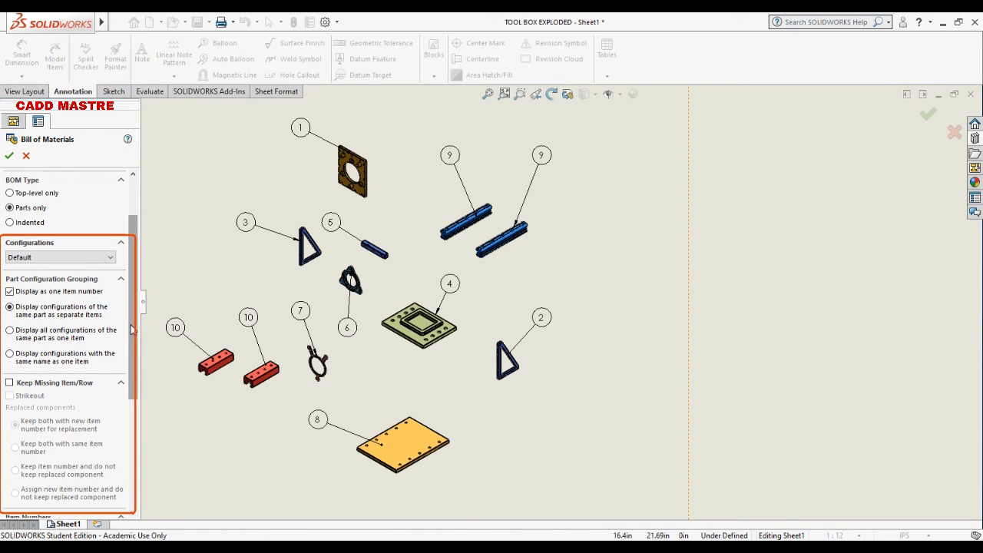
drag(137, 329, 130, 393)
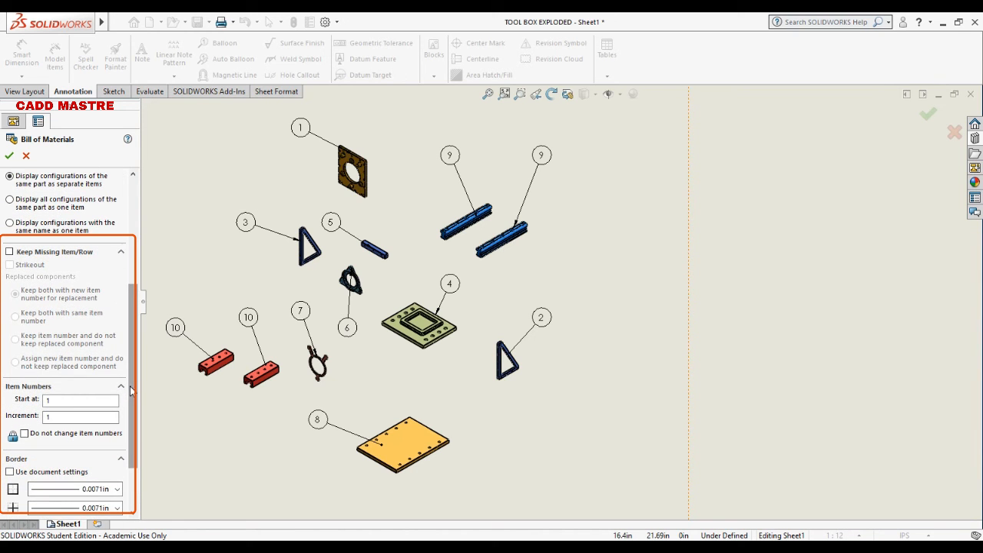
drag(130, 383, 131, 404)
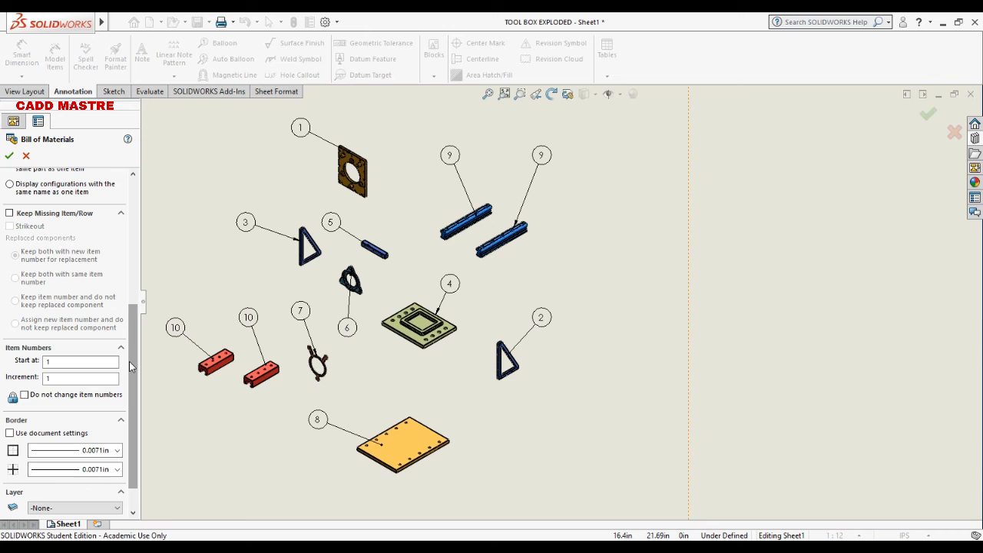
scroll(129, 361, down, 1)
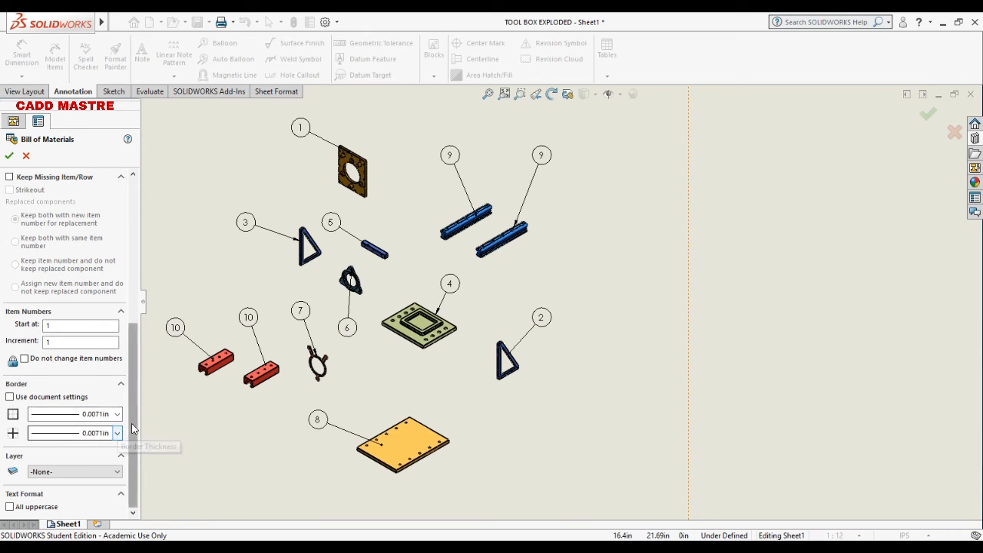
drag(132, 423, 137, 257)
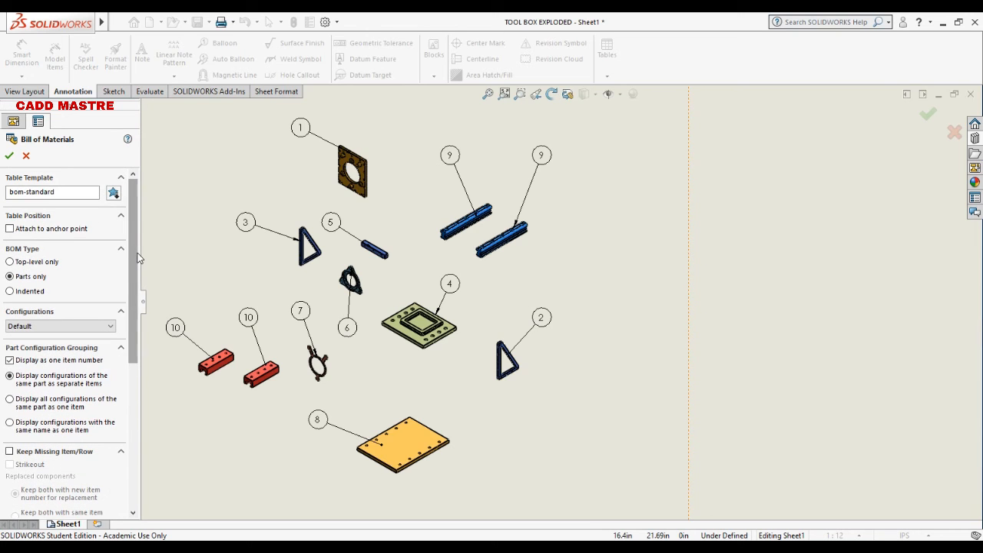
- Create the parts-only Bill of Materials with the bom-standard template and place the table to the right of the exploded view
click(9, 156)
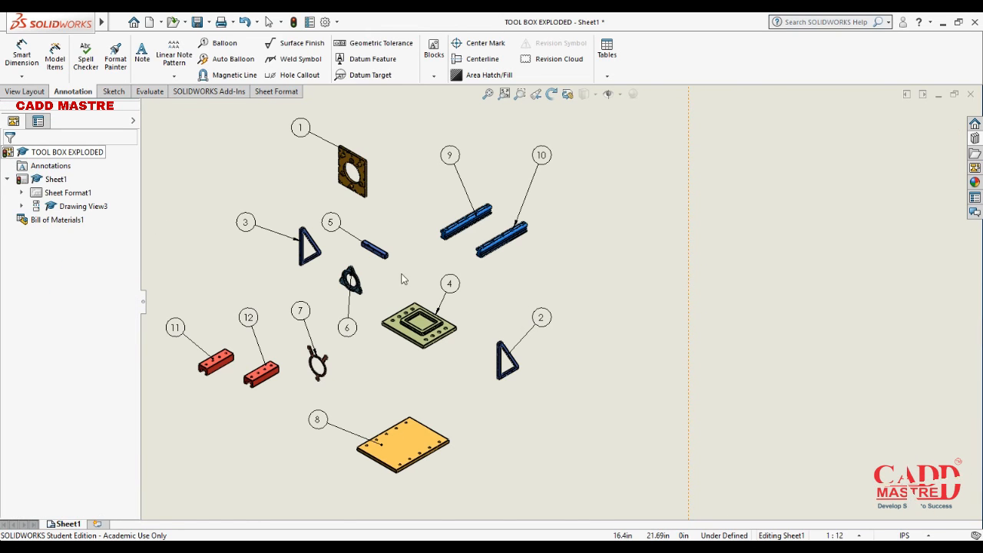
scroll(688, 255, up, 5)
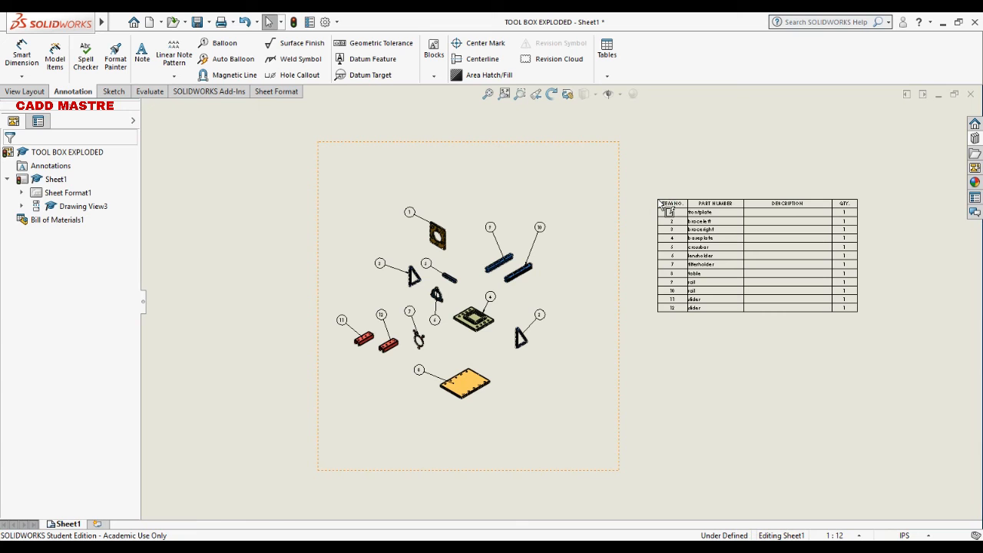
click(666, 209)
scroll(761, 271, down, 1)
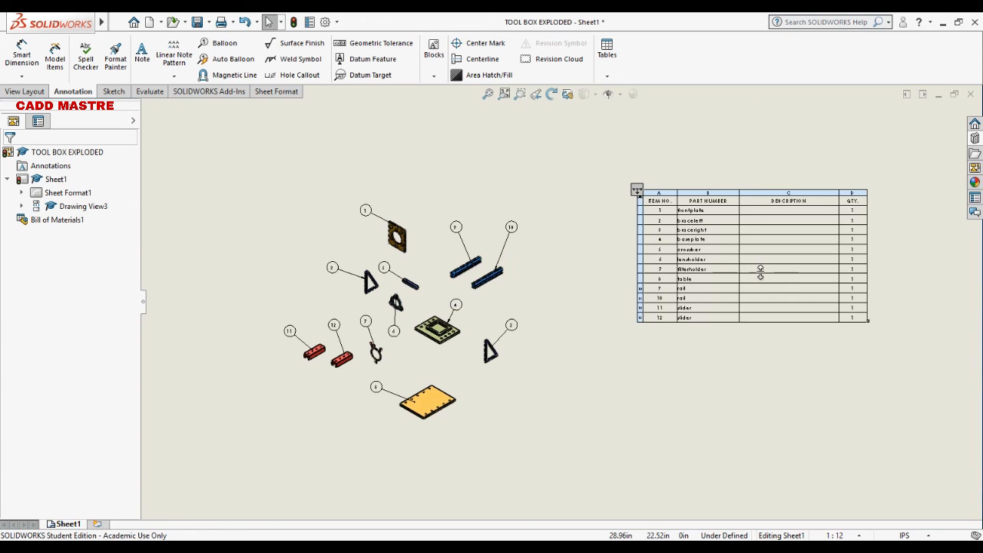
scroll(761, 271, down, 1)
scroll(768, 285, down, 2)
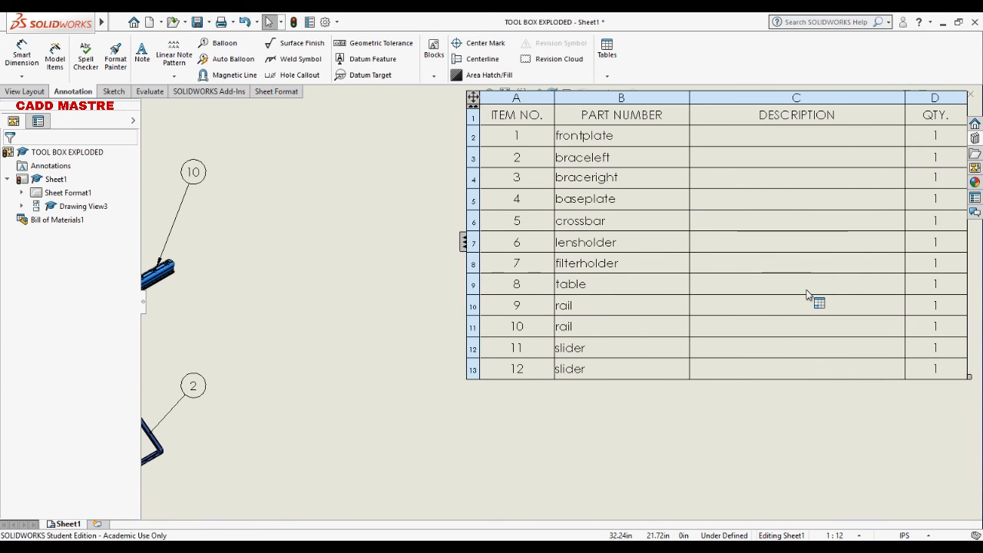
scroll(807, 294, up, 1)
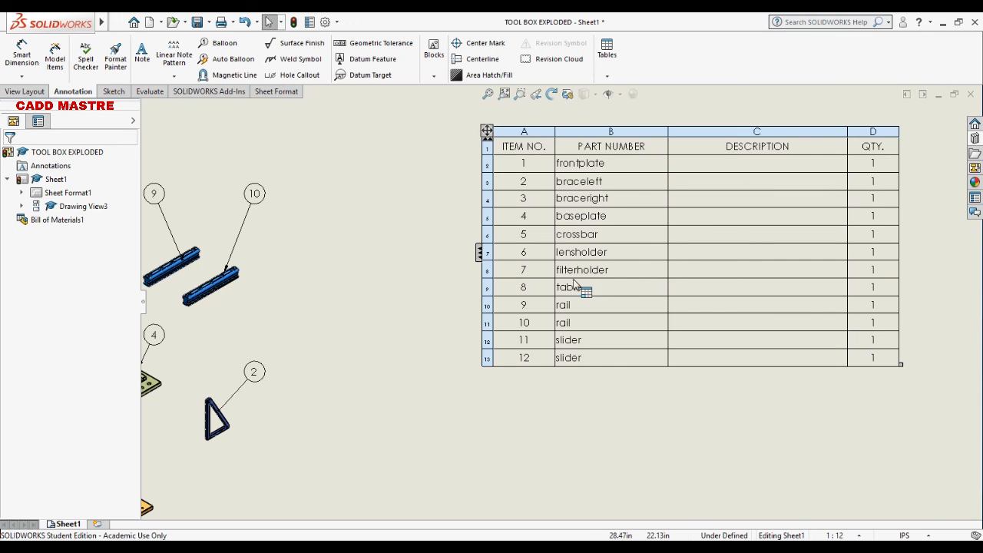
- Compare the part rows of the Bill of Materials with the item-number balloons on the exploded view
scroll(590, 256, up, 1)
click(591, 256)
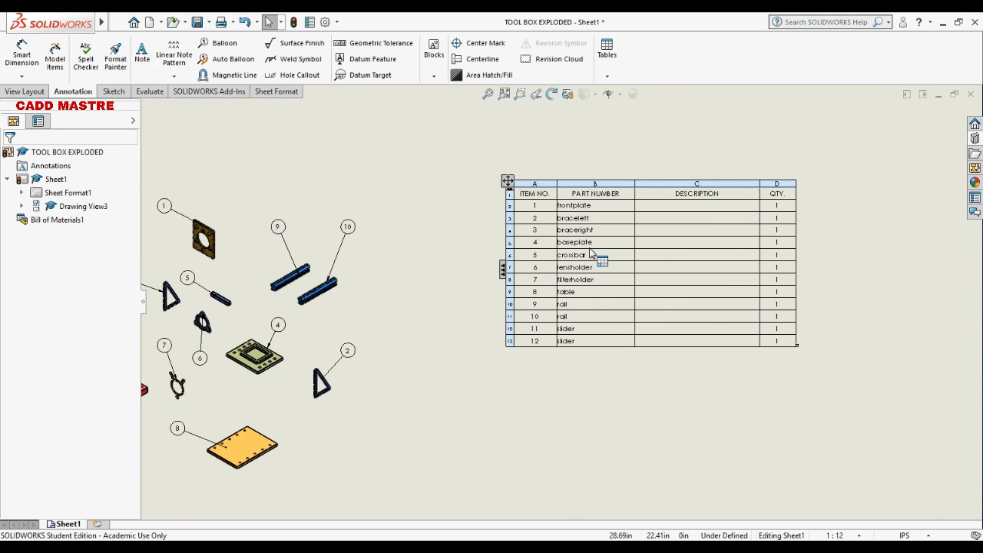
scroll(591, 257, up, 1)
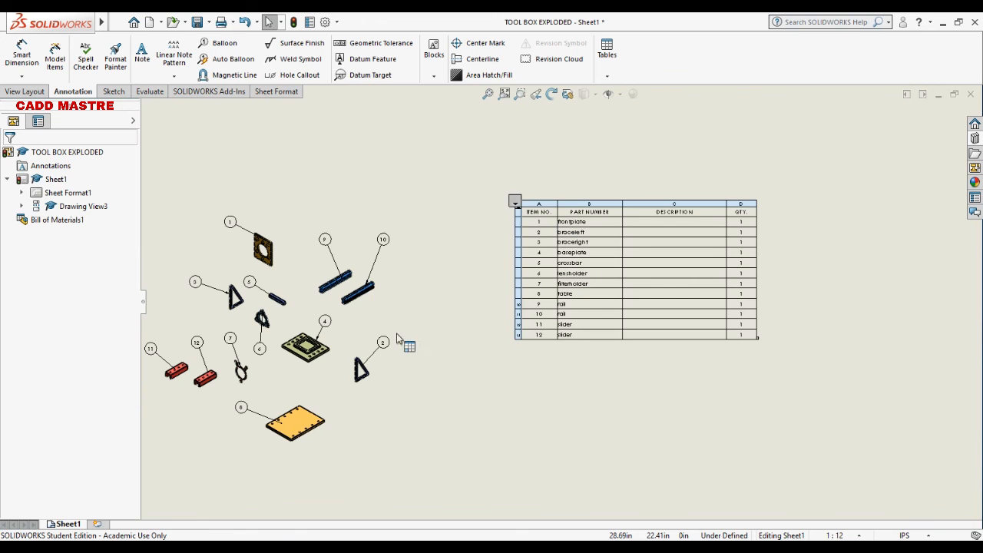
click(323, 289)
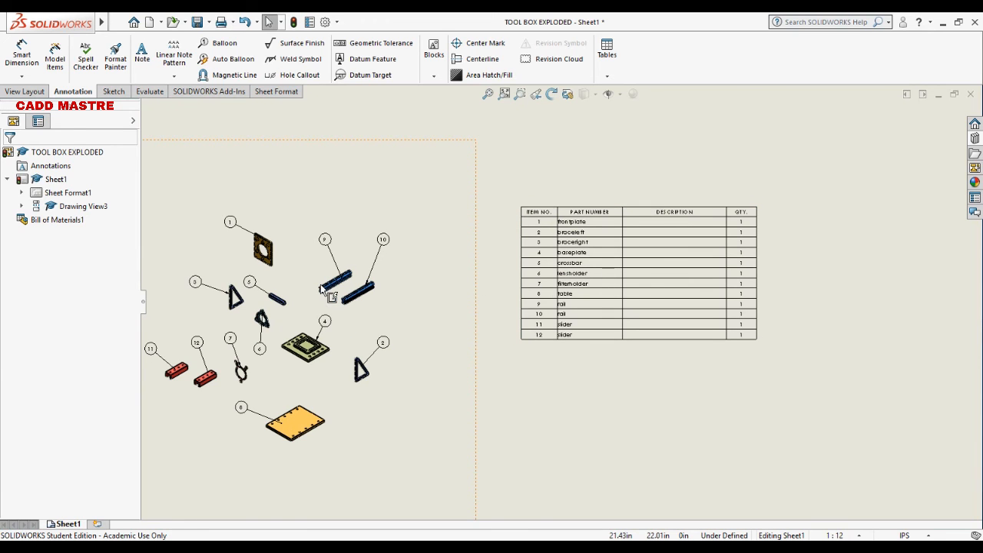
click(557, 282)
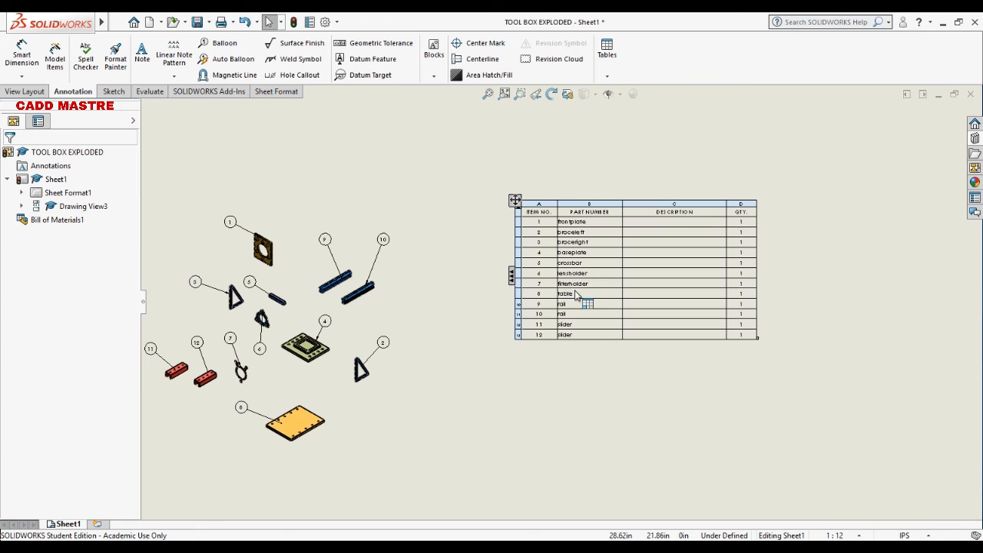
scroll(576, 296, down, 2)
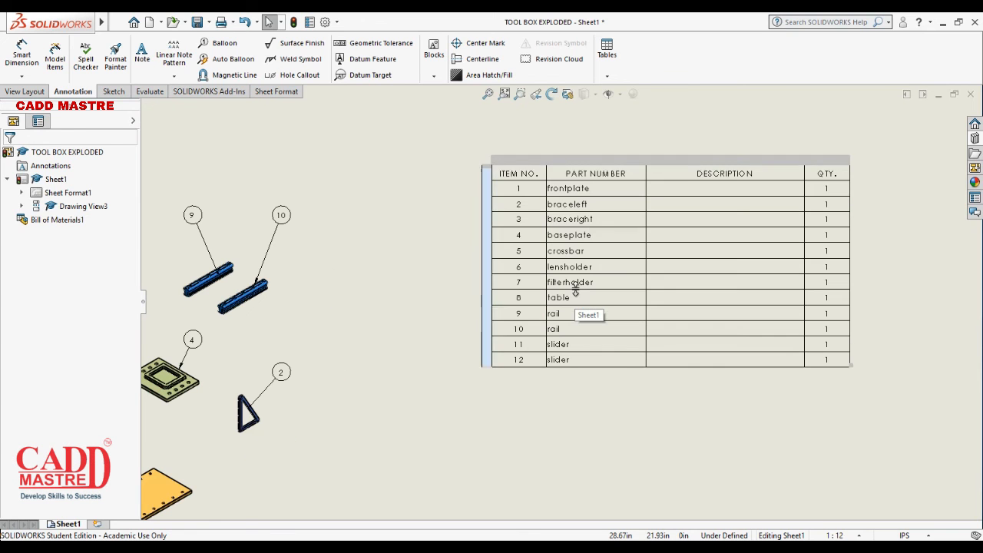
click(575, 289)
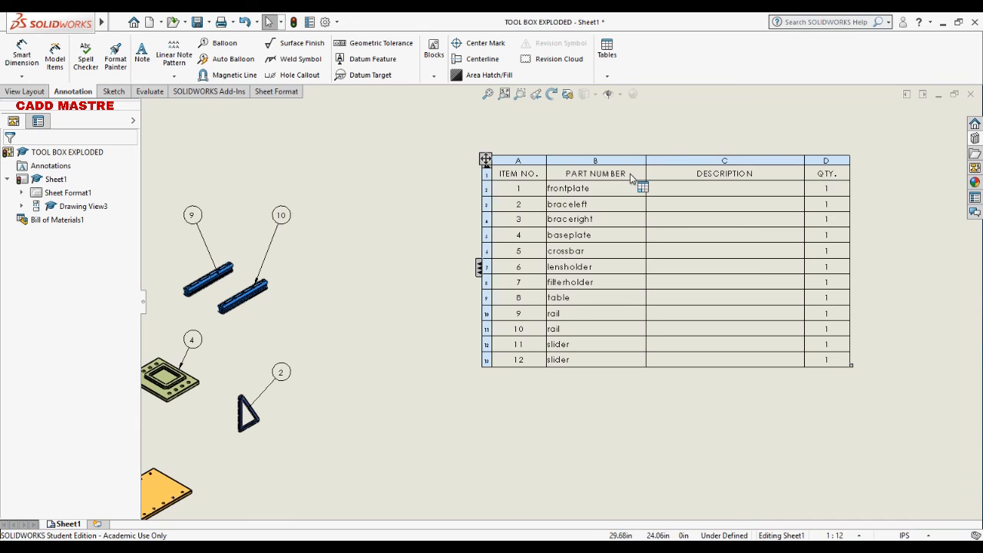
- Rename the PART NUMBER column header of the Bill of Materials to "part name"
click(627, 173)
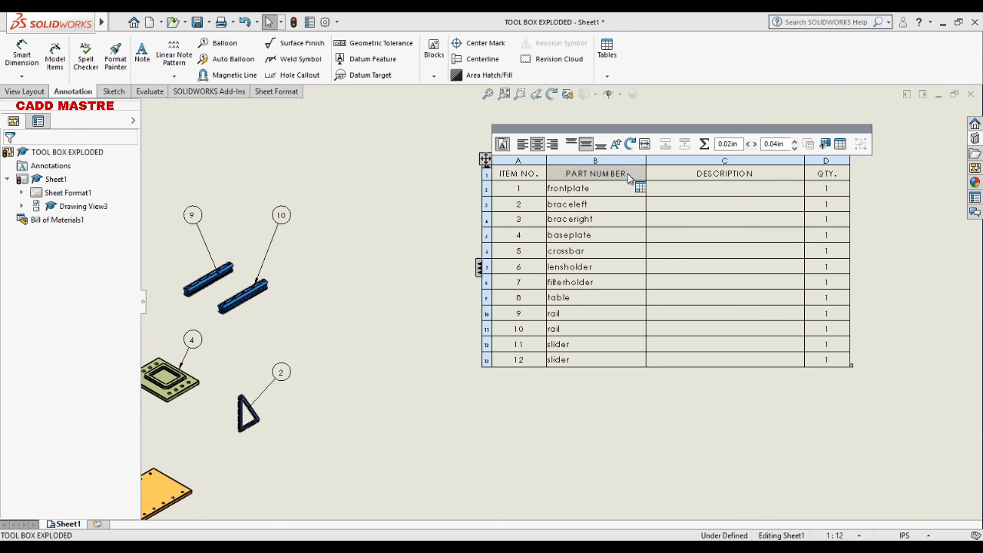
double_click(628, 174)
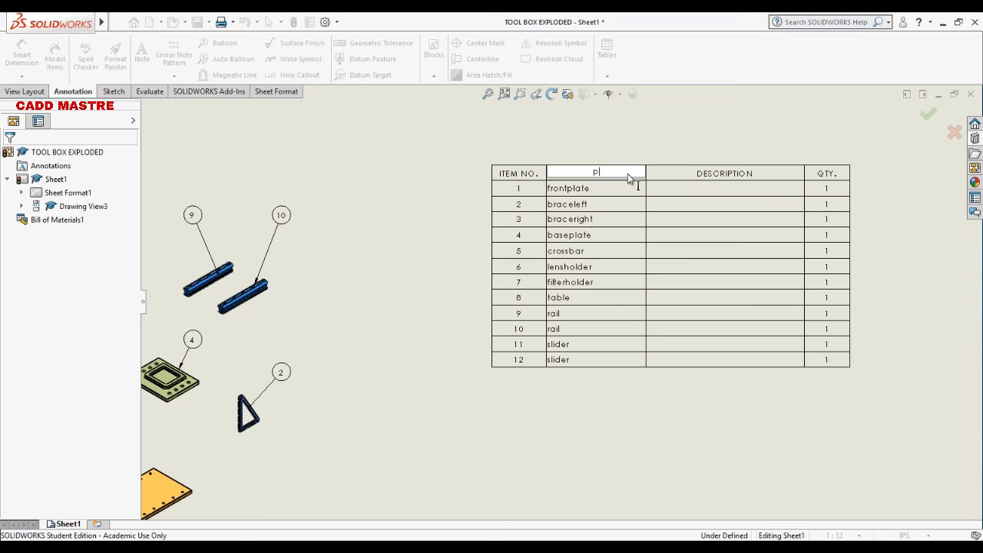
text(part name)
key(Return)
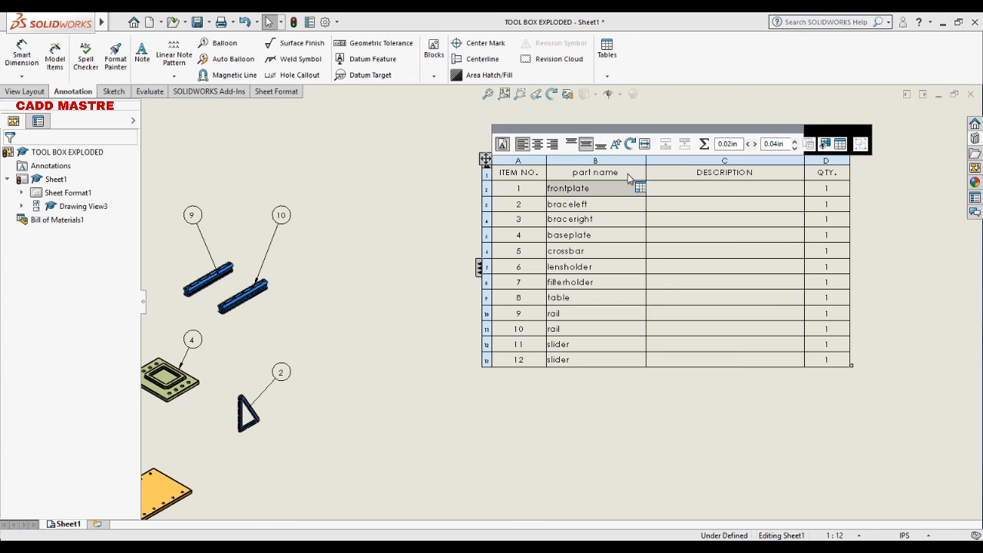
click(642, 415)
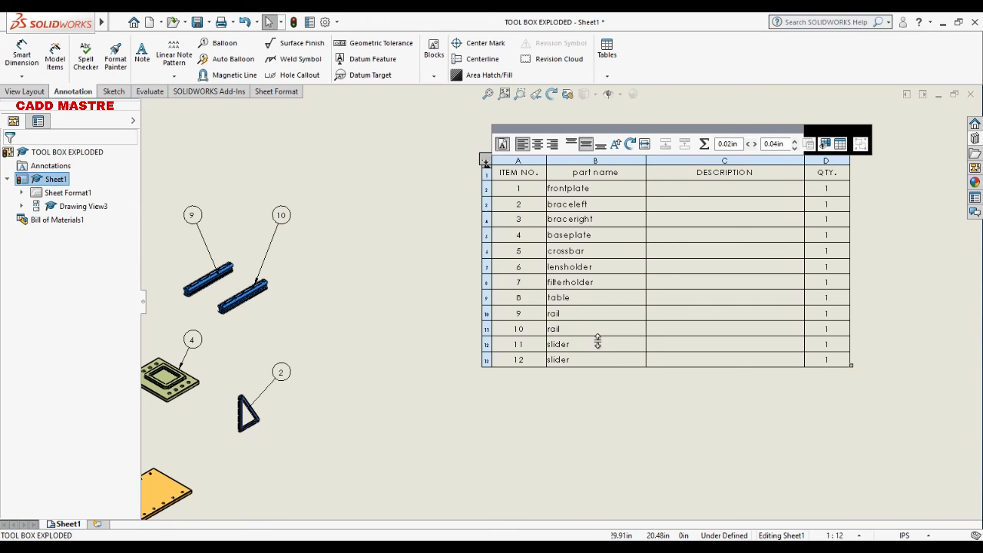
- Review the ballooned exploded view together with the edited Bill of Materials, both up close and as a whole
scroll(598, 345, up, 3)
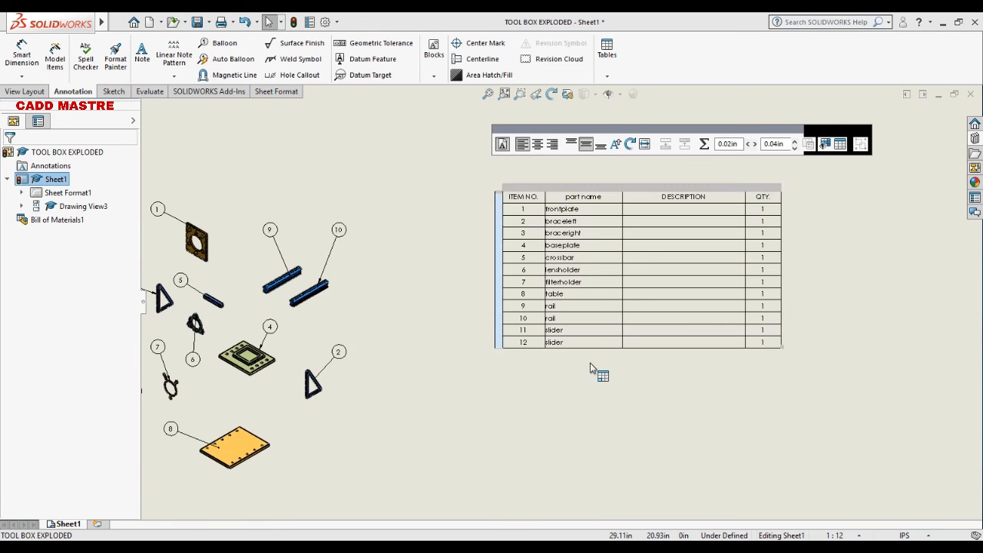
scroll(590, 362, up, 1)
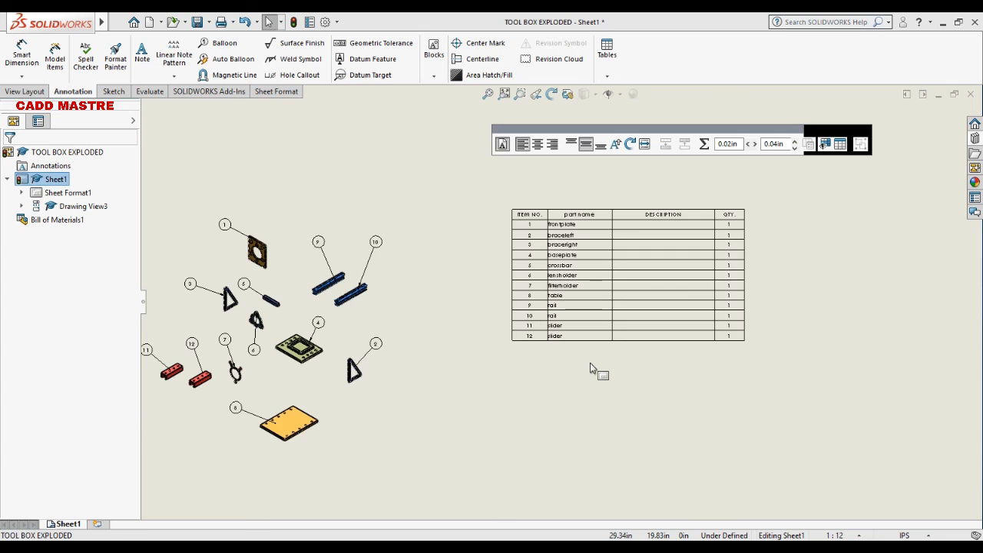
scroll(590, 362, up, 1)
scroll(256, 377, down, 1)
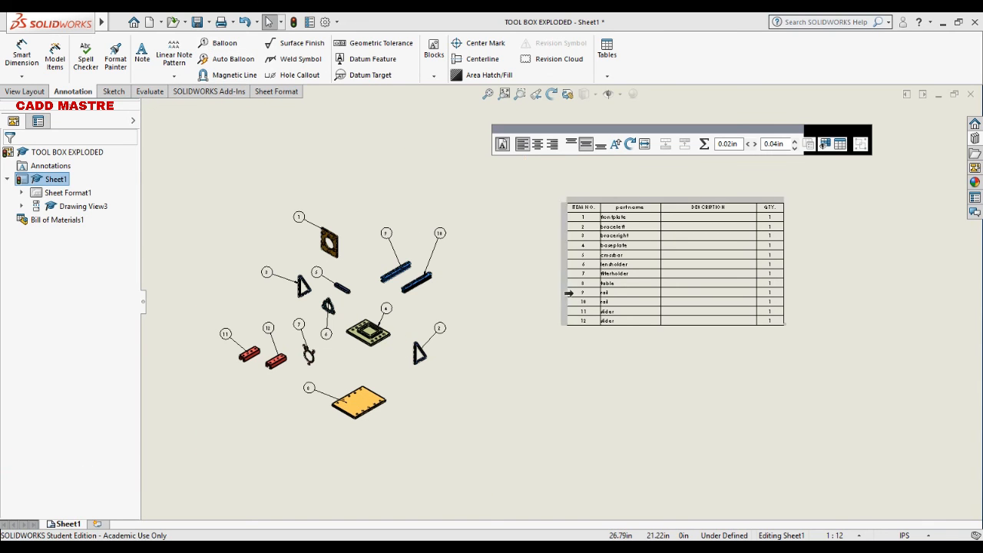
scroll(627, 295, down, 2)
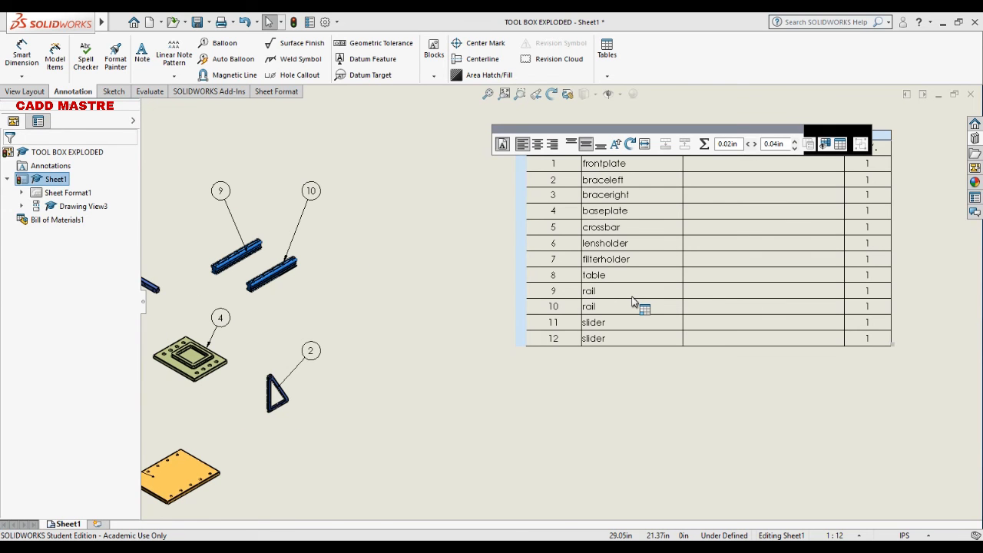
scroll(632, 301, up, 1)
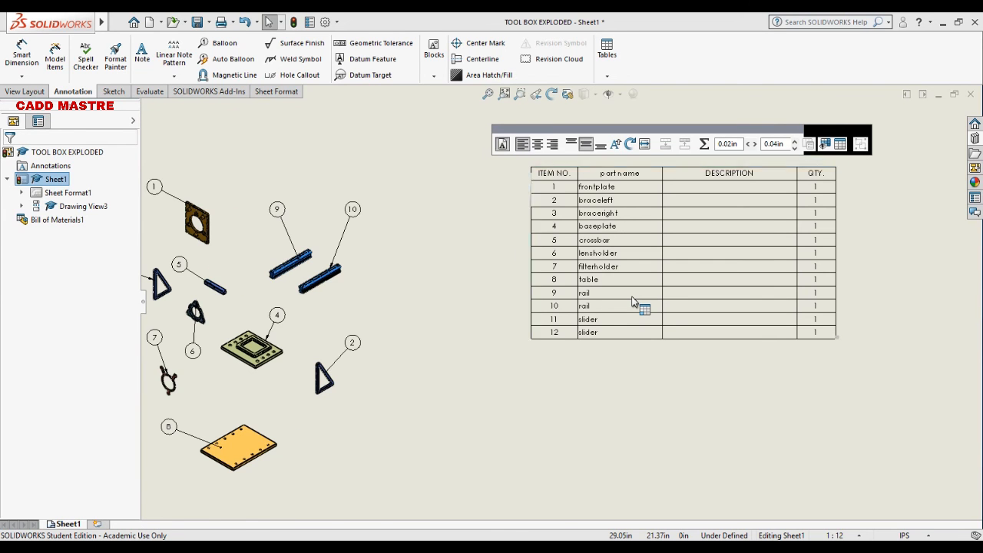
scroll(632, 301, up, 2)
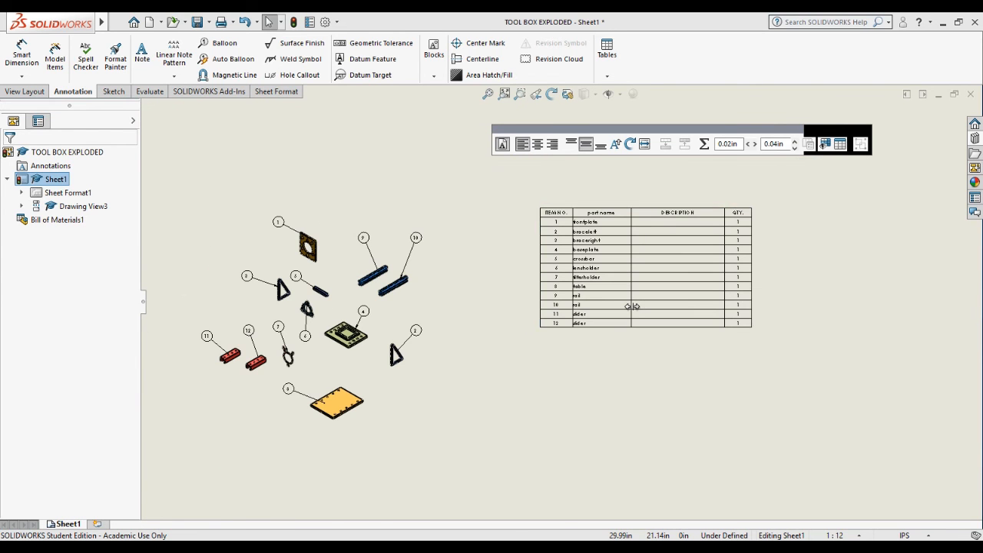